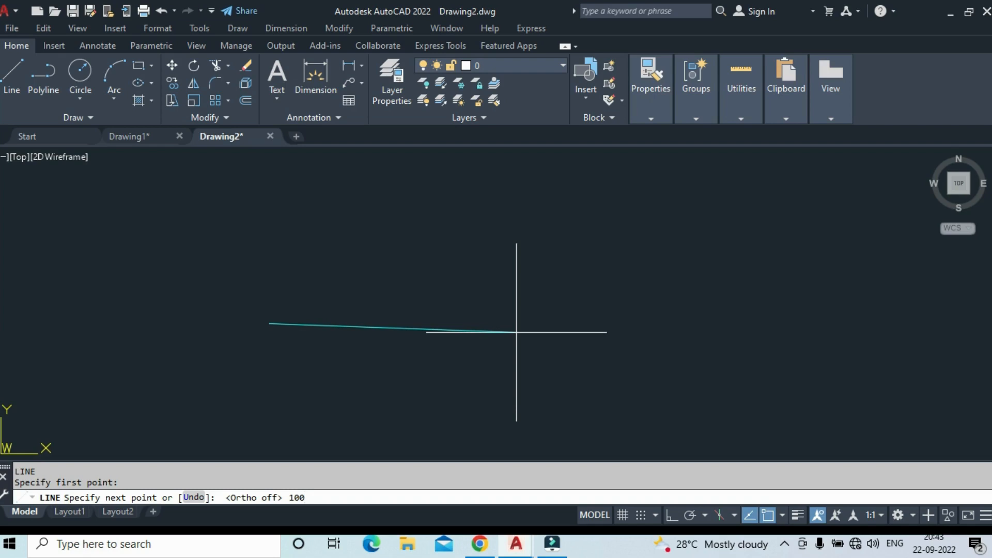
- Turn on ortho mode and complete the horizontal line with a length of 100
key("F8")
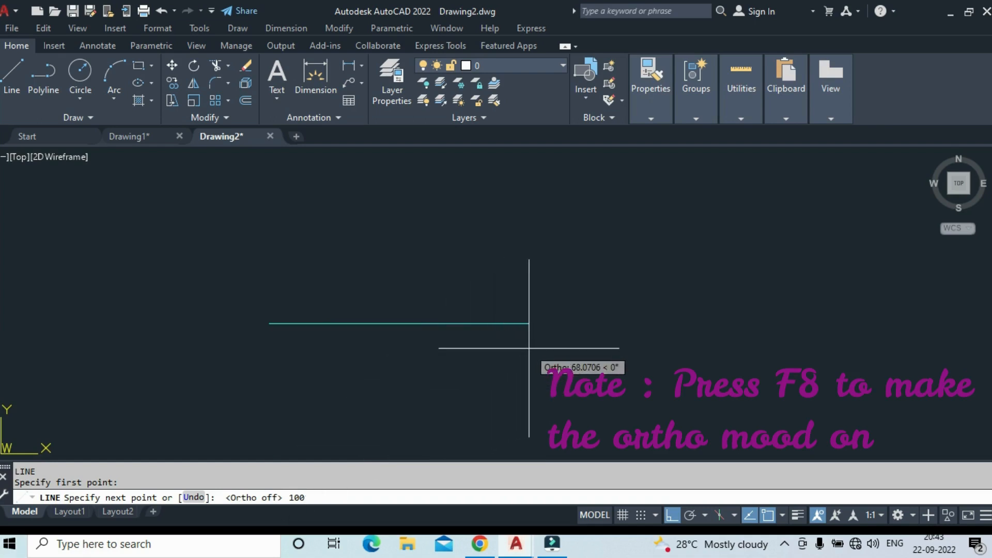
key("F8")
key("Return")
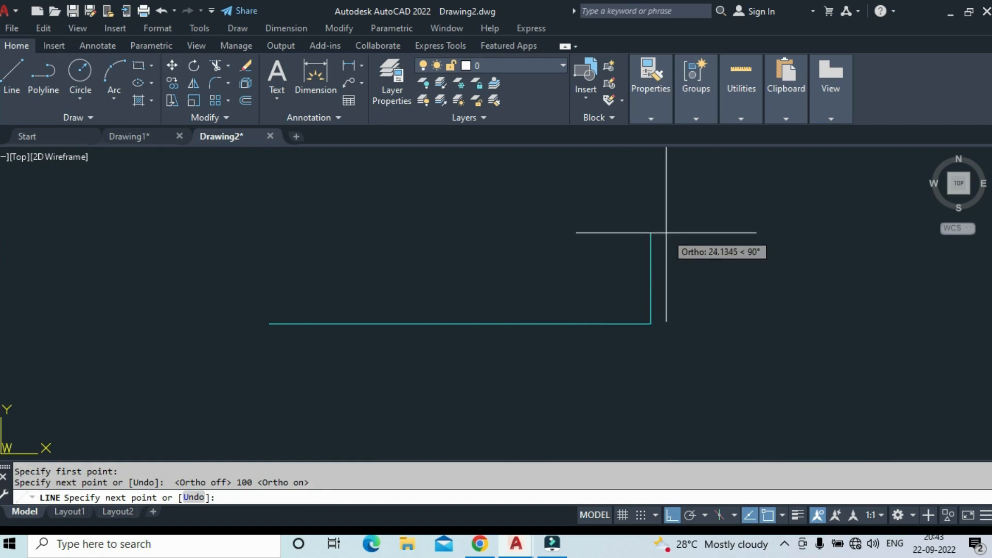
key("Escape")
- Add a linear dimension above the horizontal line, measured between its two endpoints
middle_click_drag(505, 389, 472, 359)
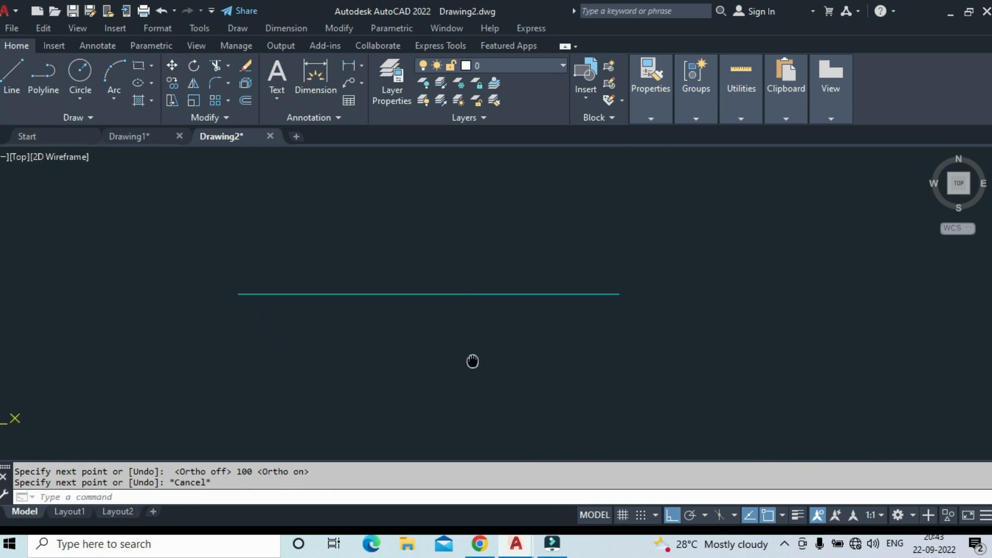
left_click(309, 79)
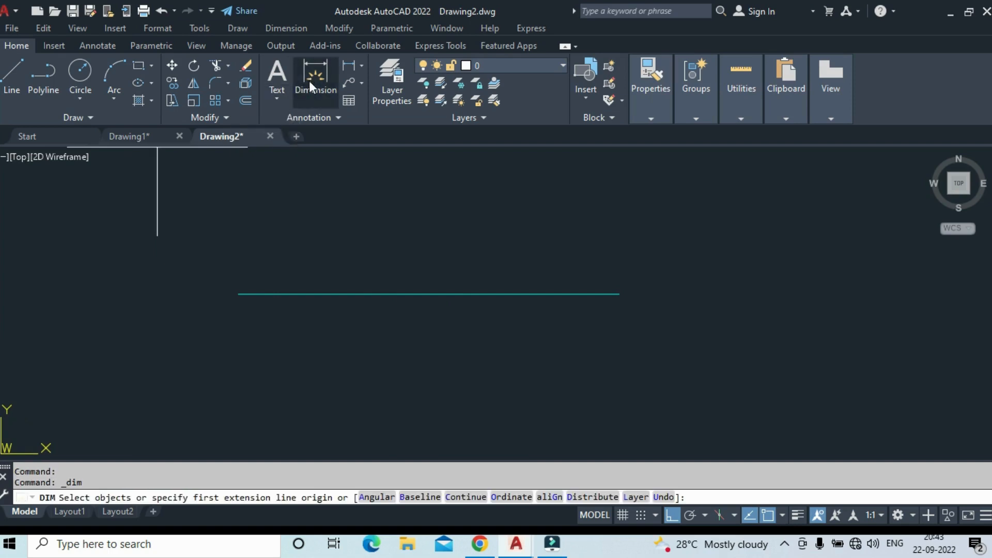
left_click(238, 294)
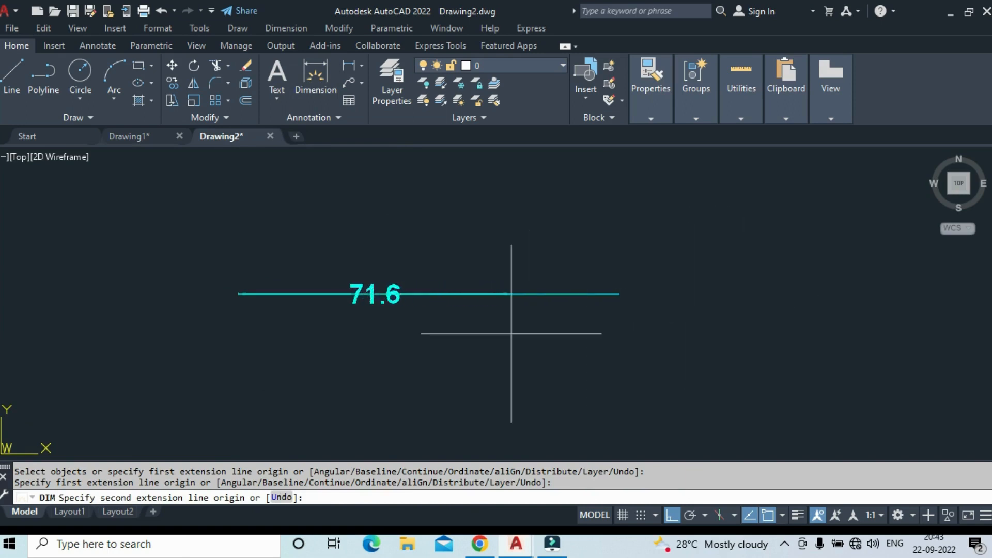
left_click(620, 294)
left_click(581, 248)
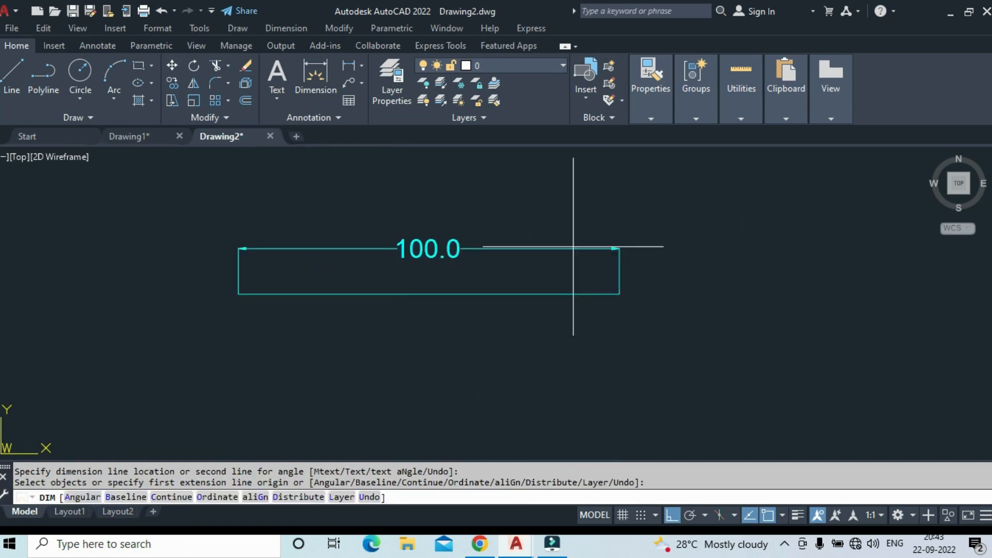
key("Return")
left_click(640, 247)
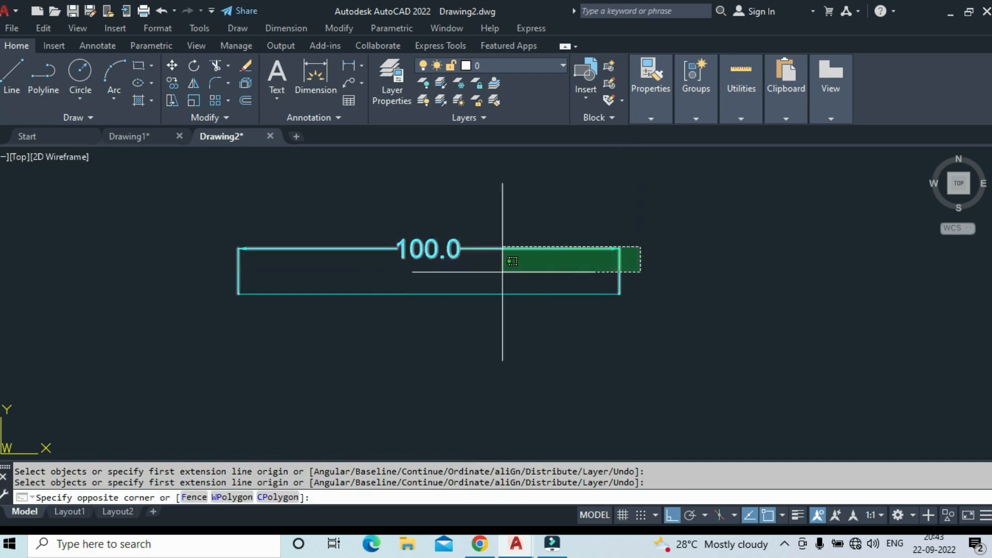
left_click(201, 255)
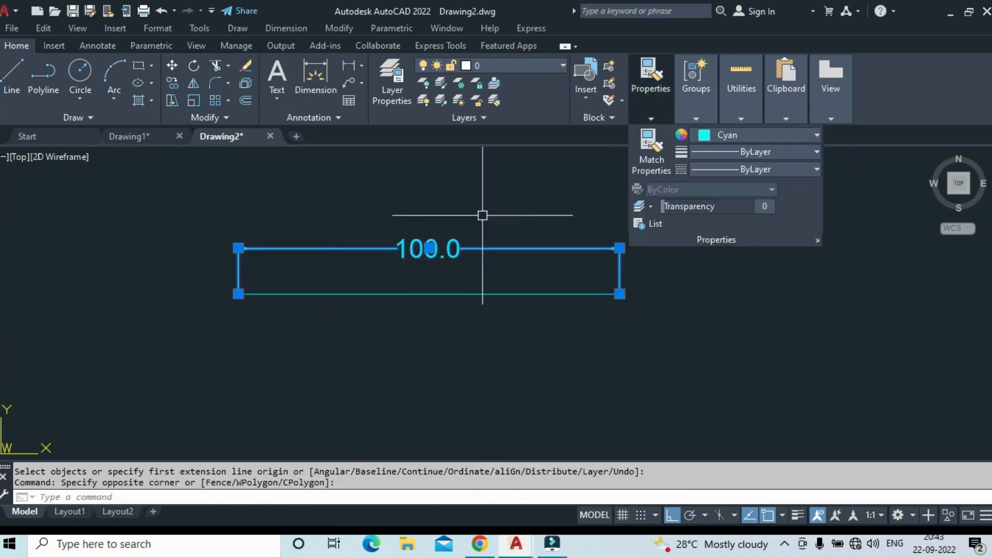
mouse_move(697, 118)
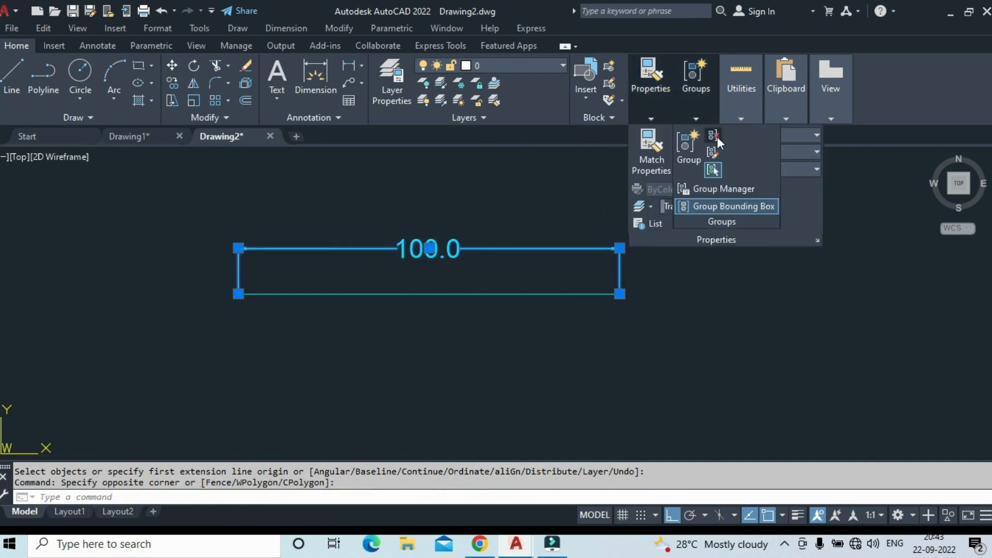
left_click(713, 135)
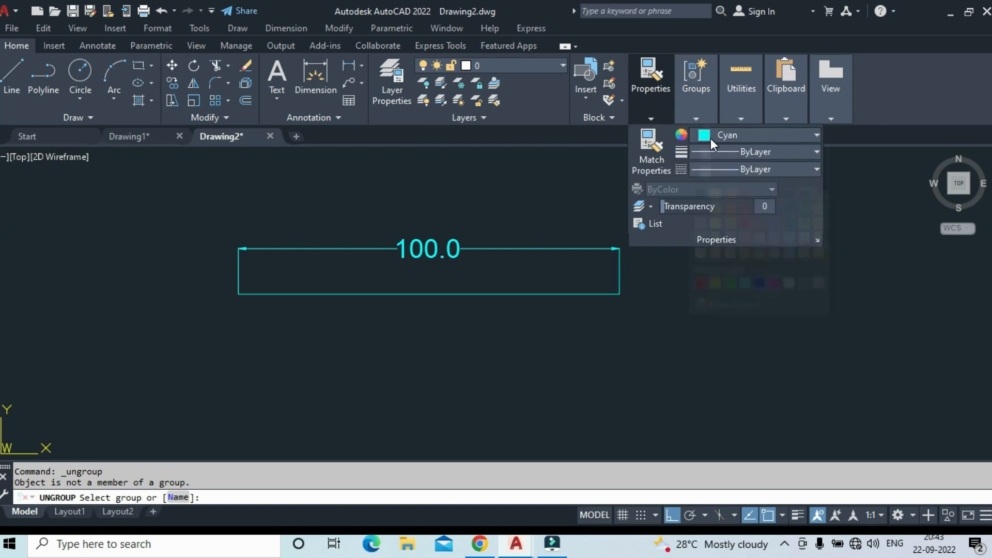
- Set the current object color to yellow, leaving the Ungroup command without ungrouping anything
left_click(711, 138)
left_click(715, 283)
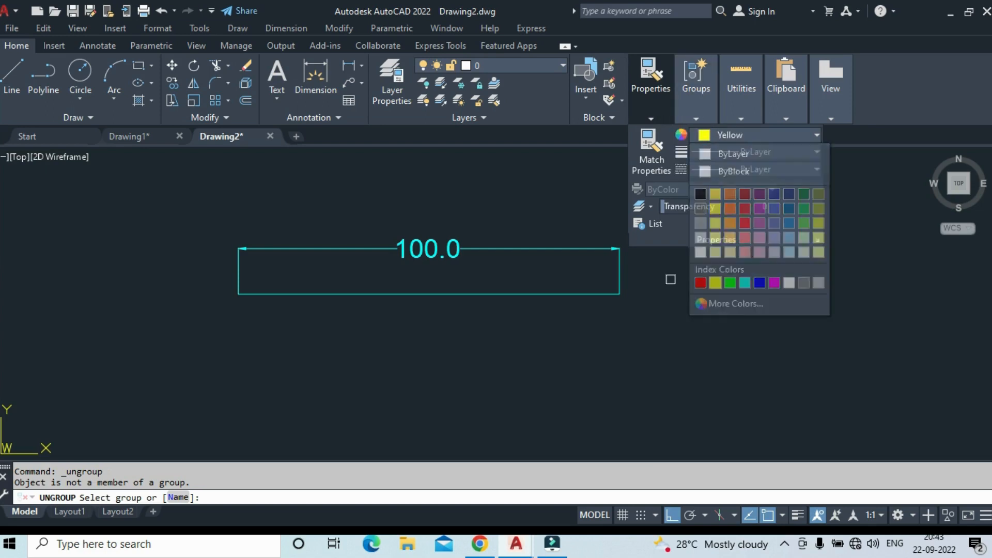
left_click(593, 244)
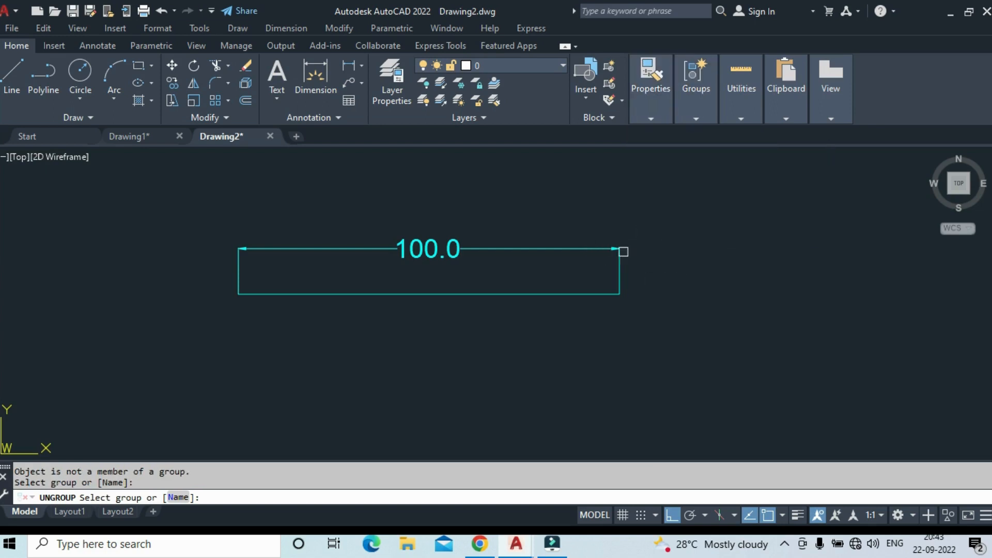
left_click(618, 251)
key("Escape")
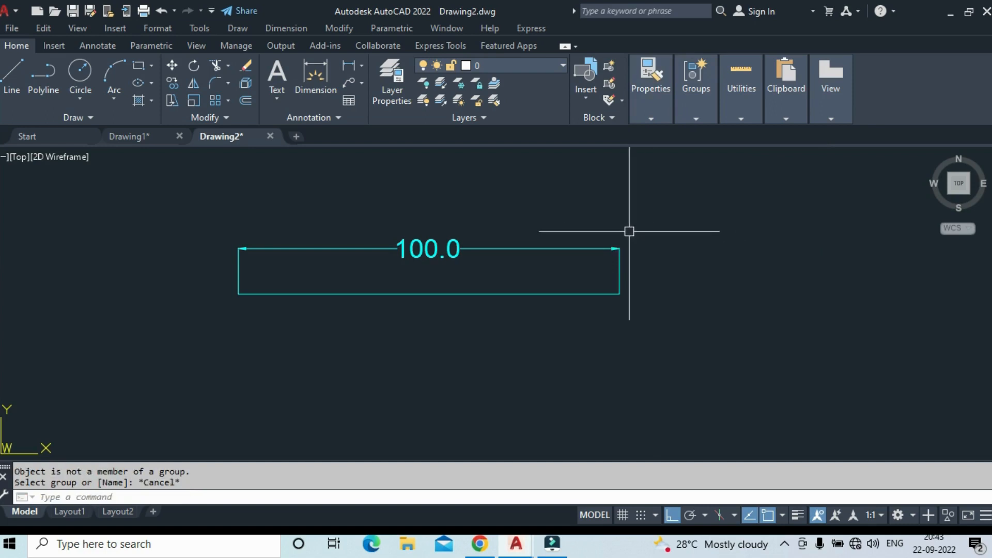
- Change the color of the dimension above the line to yellow and clear the selection
left_click(628, 230)
left_click(603, 266)
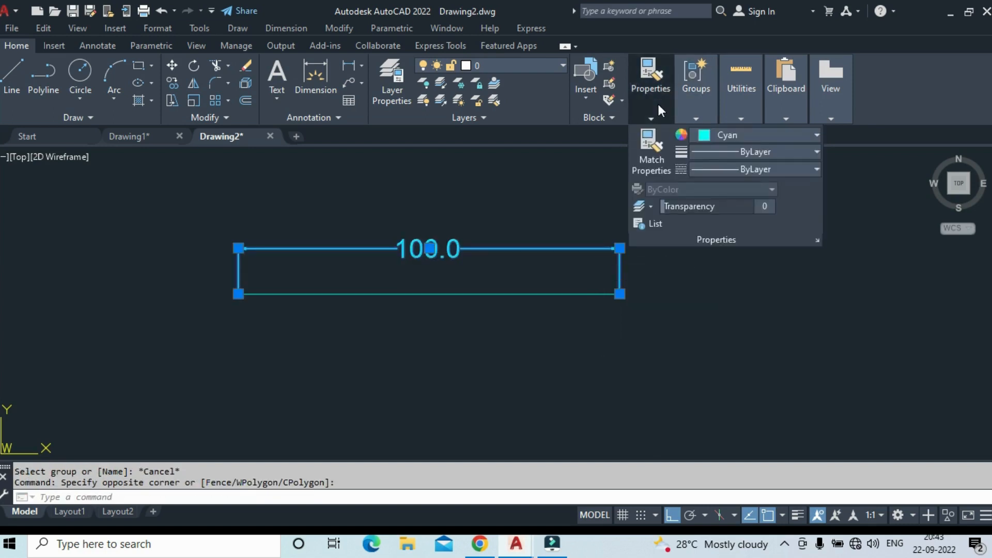
mouse_move(652, 118)
left_click(747, 134)
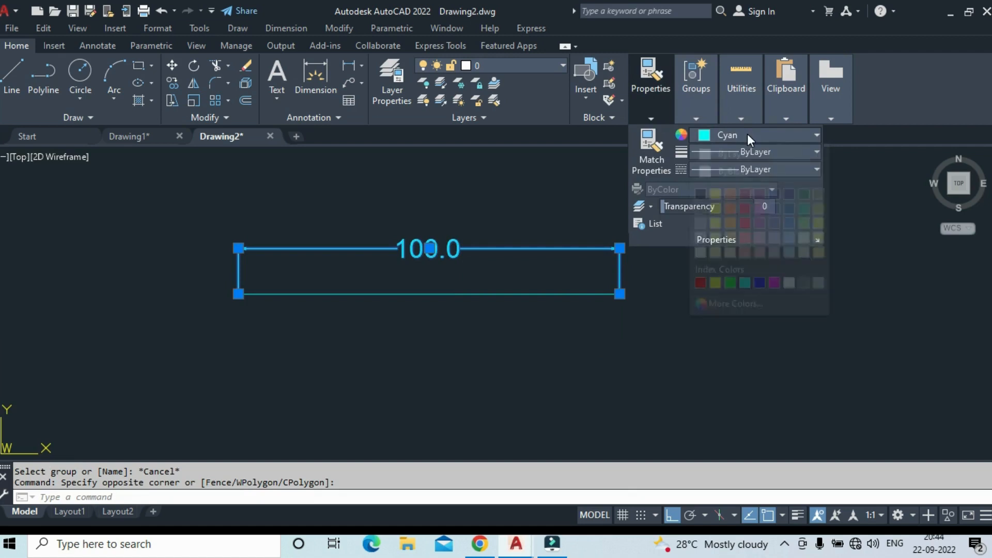
left_click(715, 282)
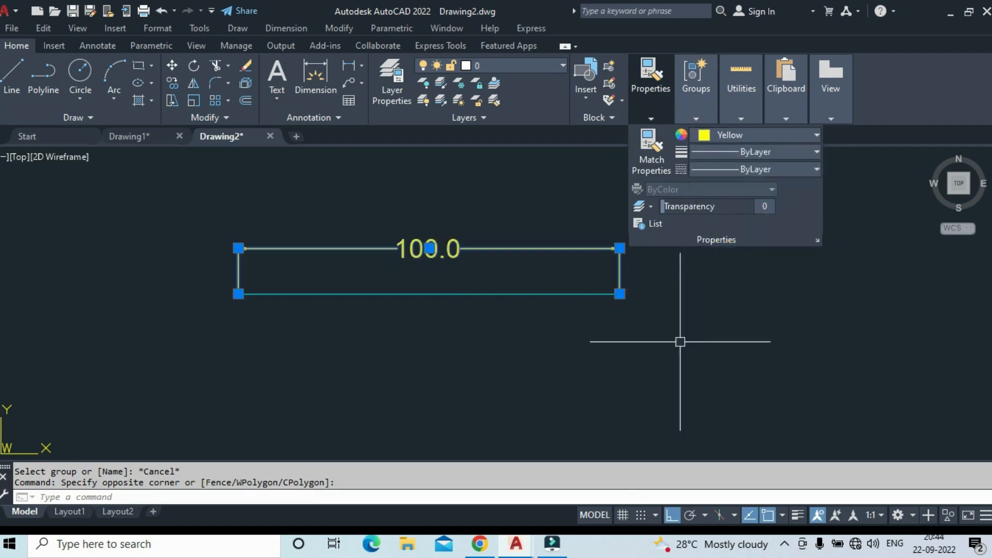
key("Escape")
key("Escape")
- Open the drawing units settings with the UN command and set the length type to Architectural
middle_click_drag(655, 349, 693, 312)
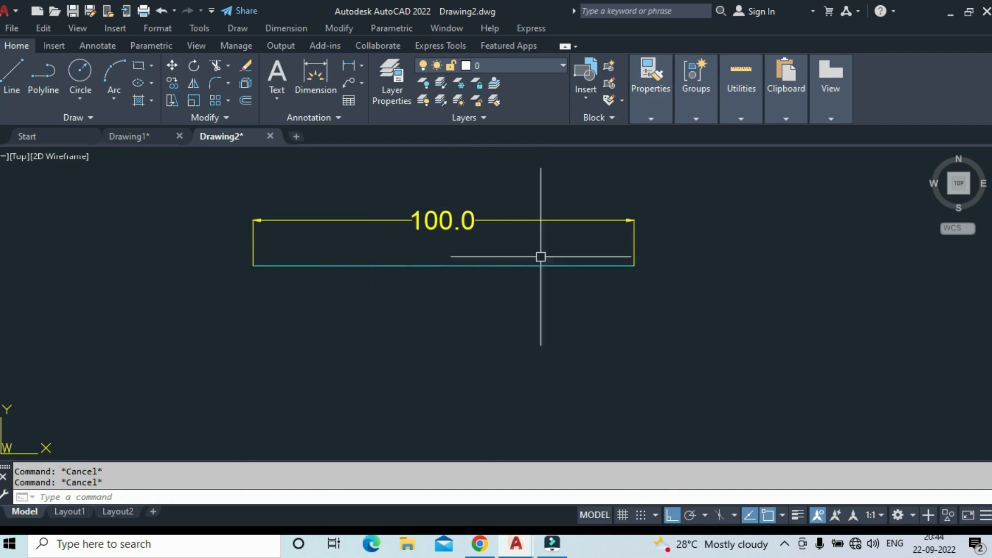
middle_click_drag(547, 268, 546, 274)
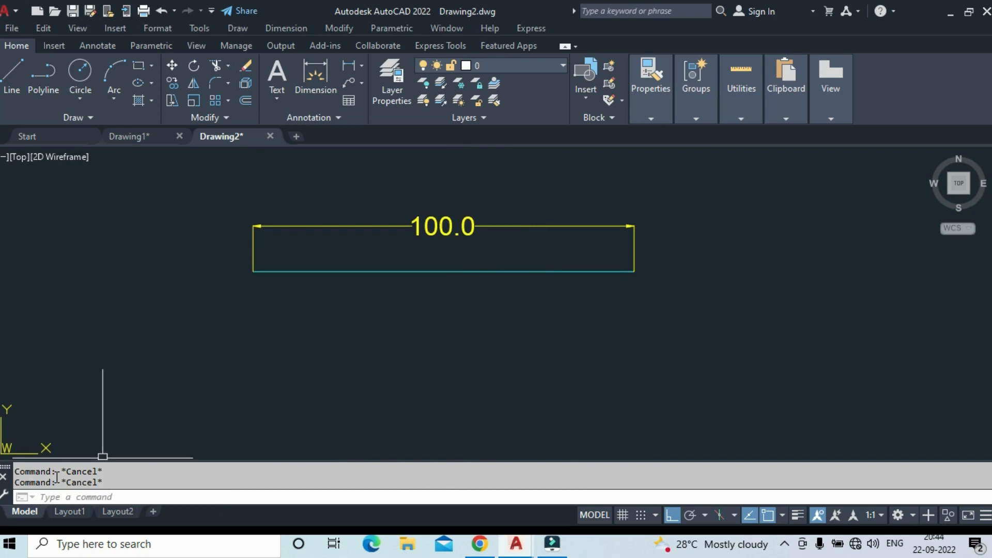
type("UN")
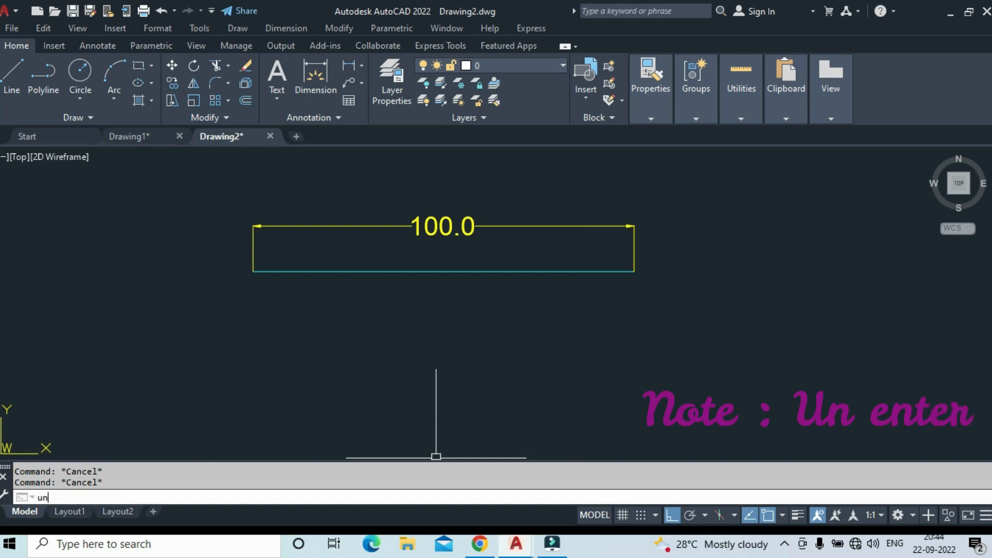
key("Return")
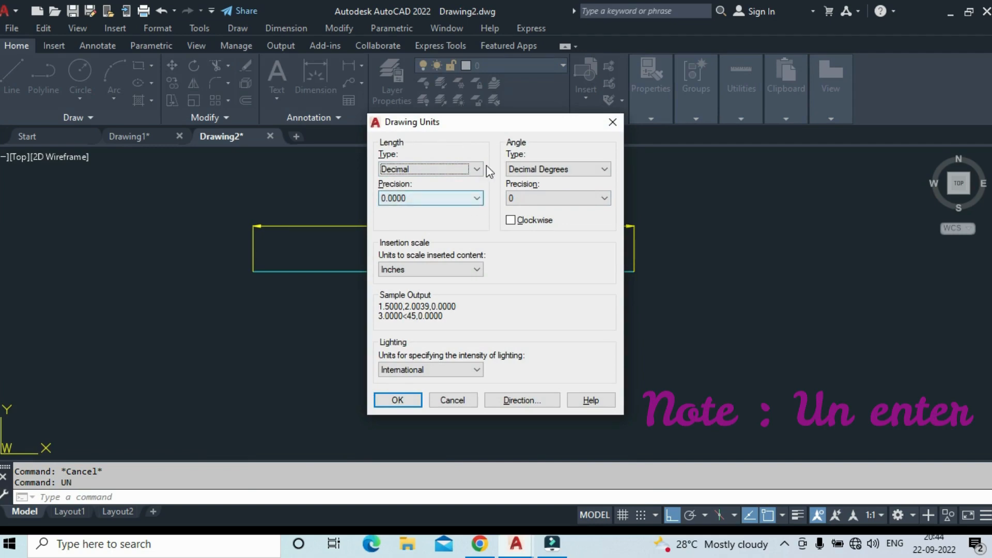
left_click(470, 173)
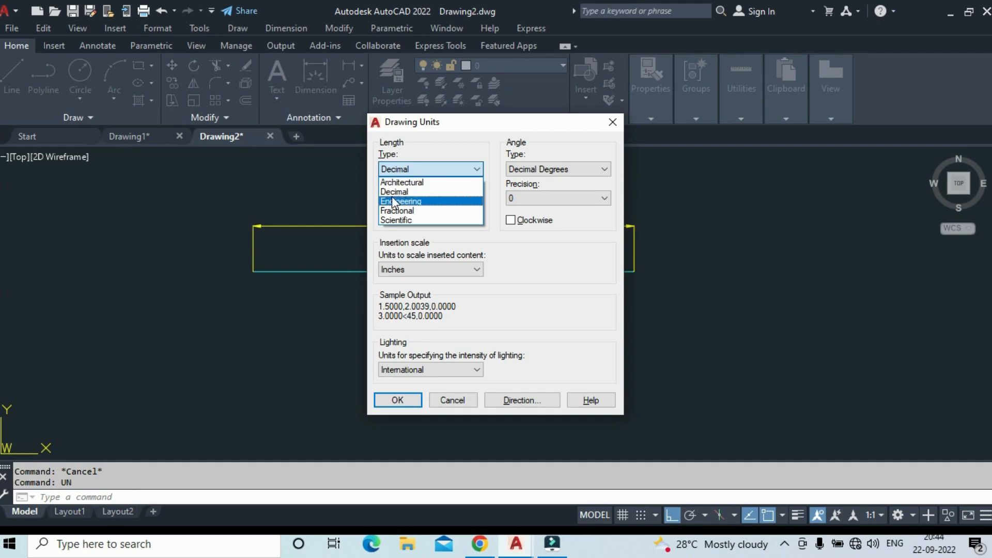
left_click(408, 193)
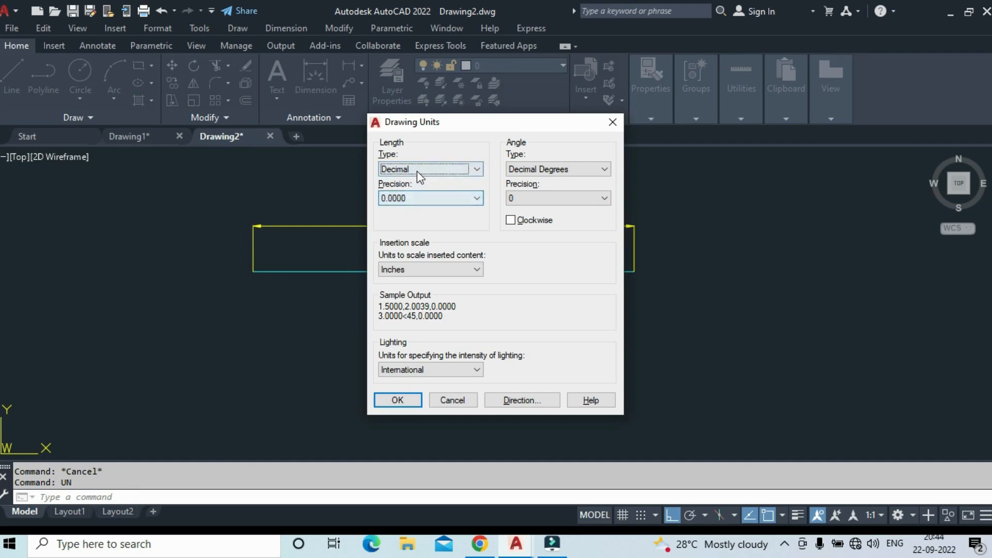
left_click(418, 171)
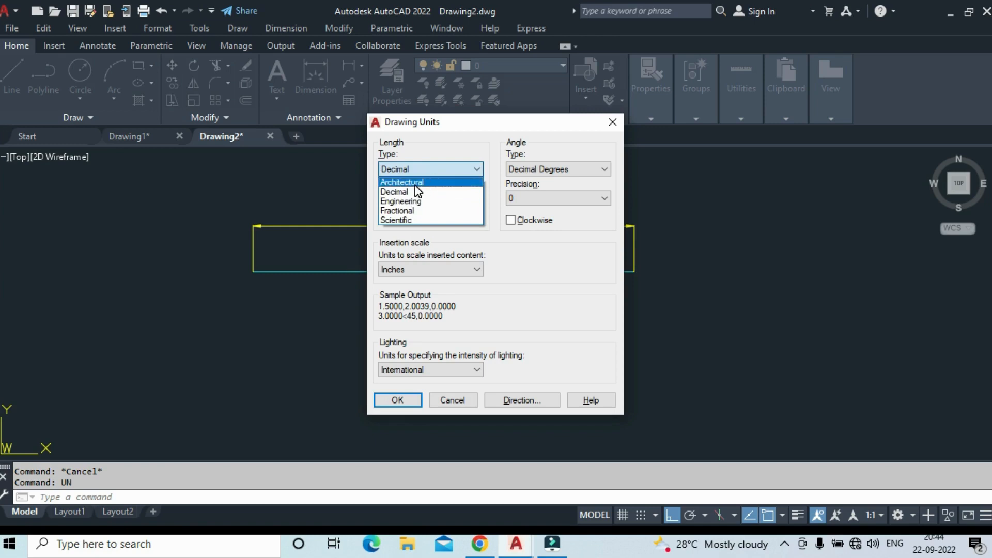
left_click(415, 185)
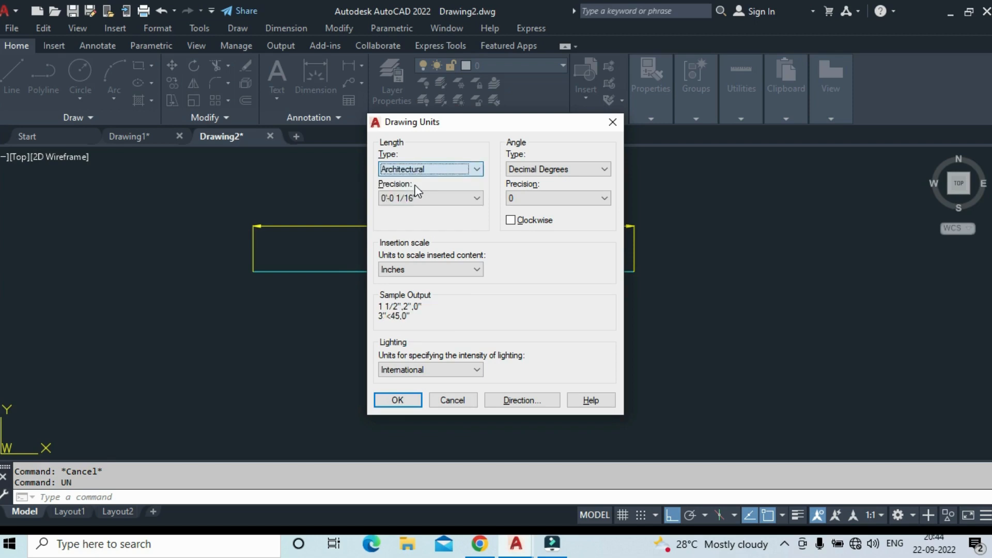
- Set the length precision to 0'-0 1/16" and the insertion scale to Inches, and accept the drawing units
left_click(442, 206)
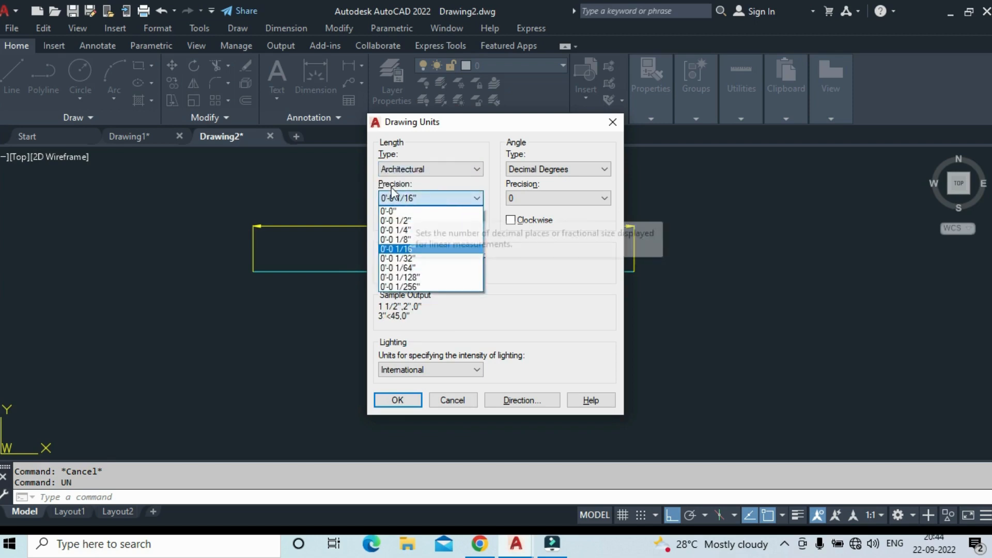
left_click(420, 222)
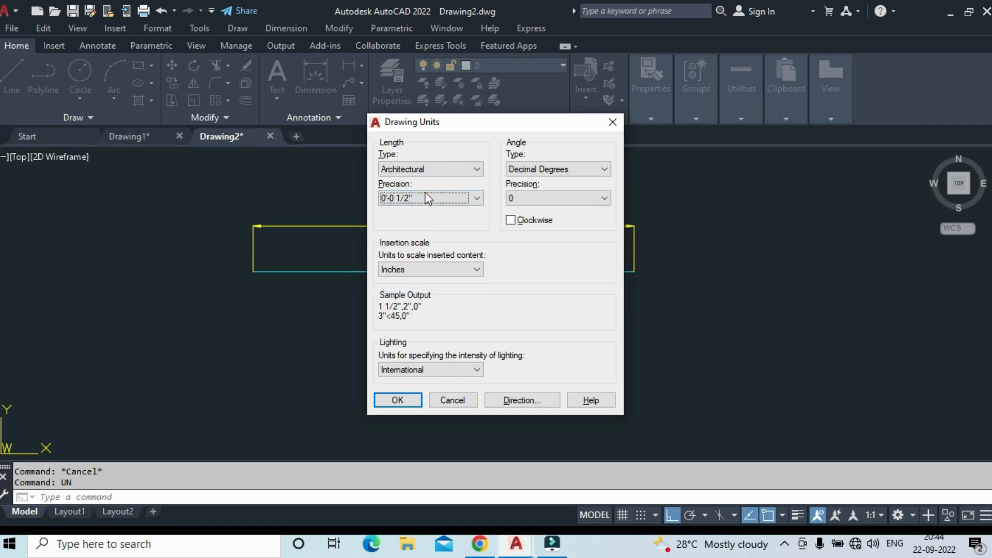
left_click(427, 202)
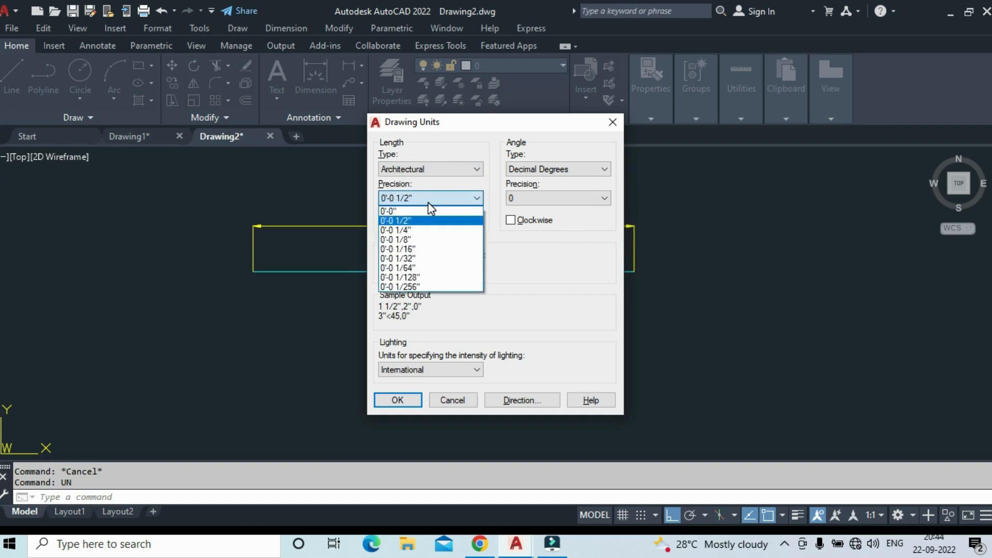
left_click(420, 249)
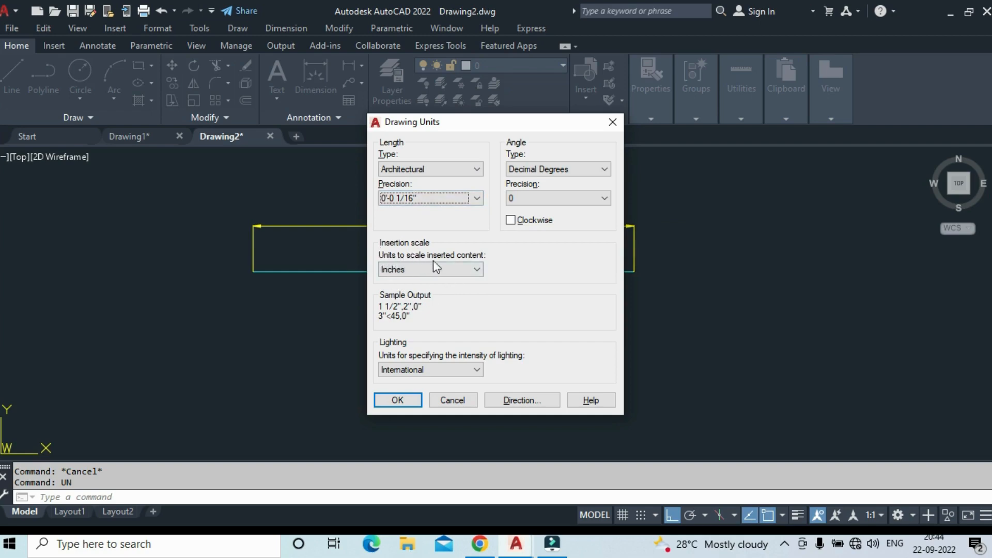
left_click(462, 270)
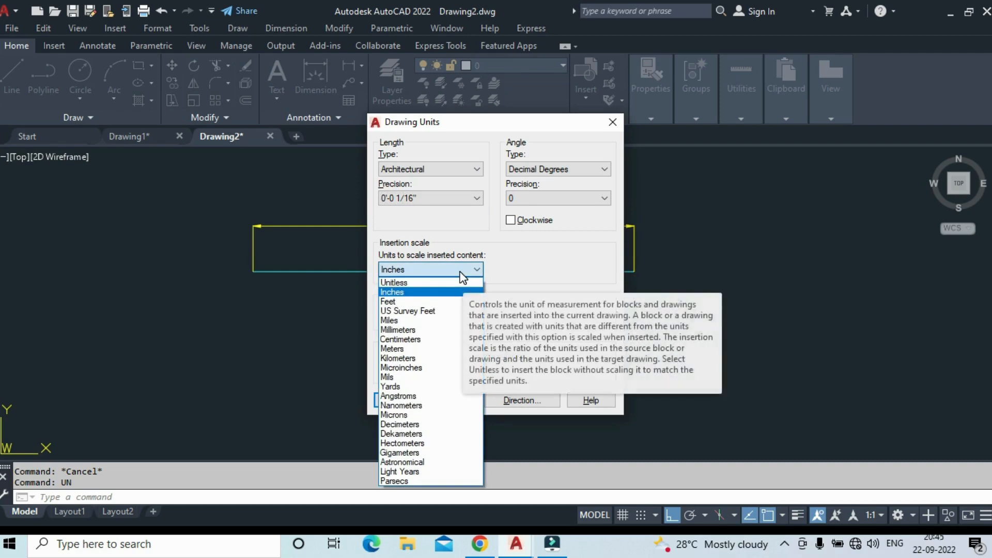
left_click(405, 294)
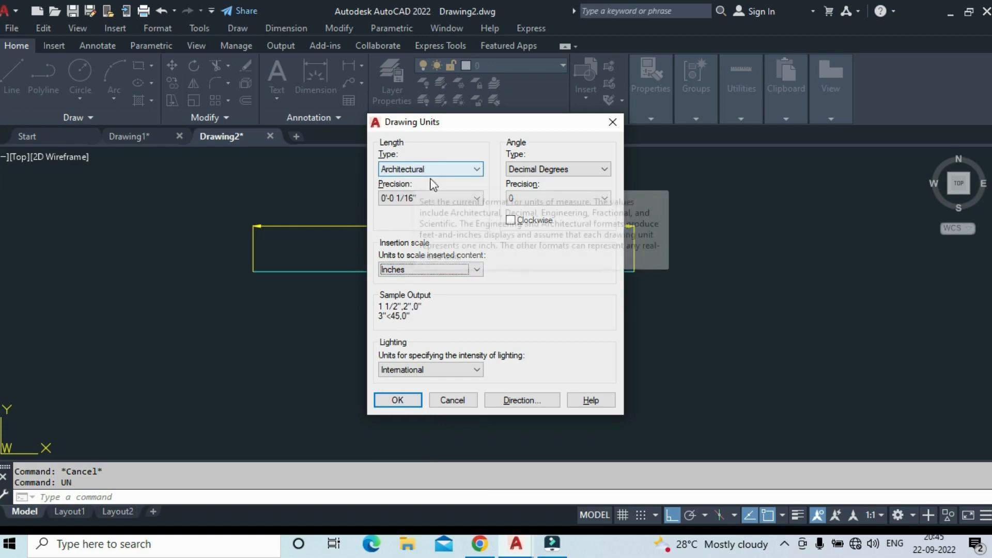
left_click(395, 405)
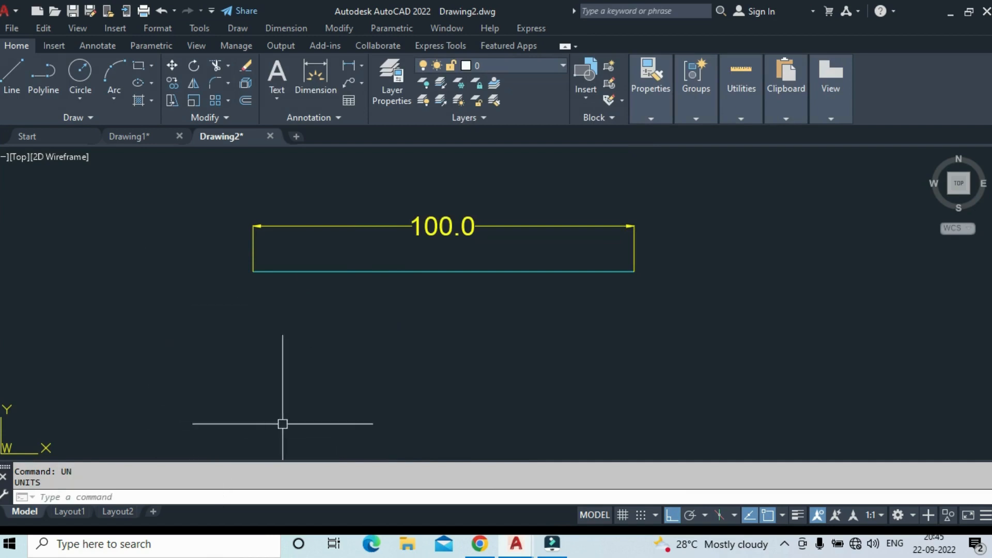
- Draw a separate horizontal line 5'4" long below the dimensioned line
mouse_move(380, 400)
middle_mouse_down()
mouse_move(135, 365)
mouse_move(174, 370)
middle_mouse_up()
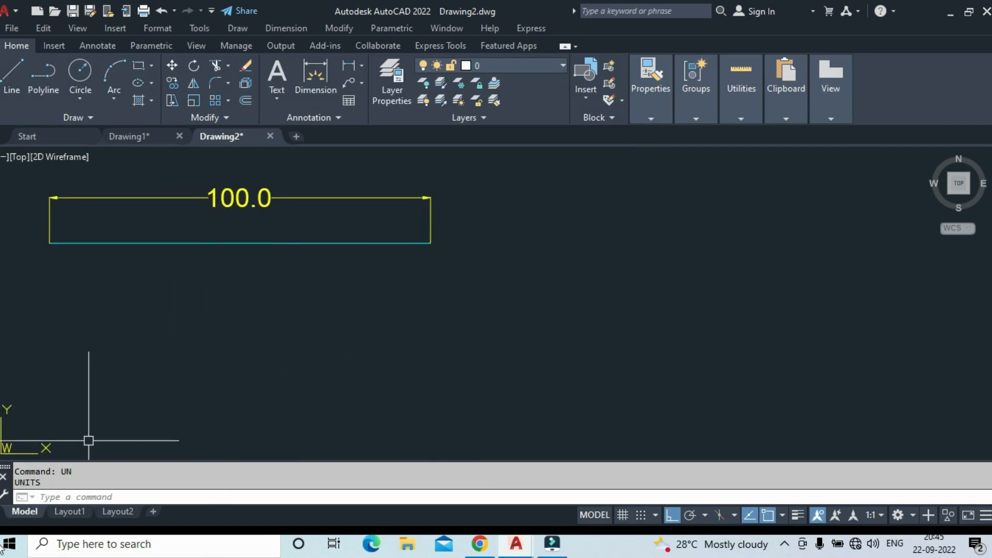
left_click(101, 497)
type("l")
key("Return")
left_click(309, 335)
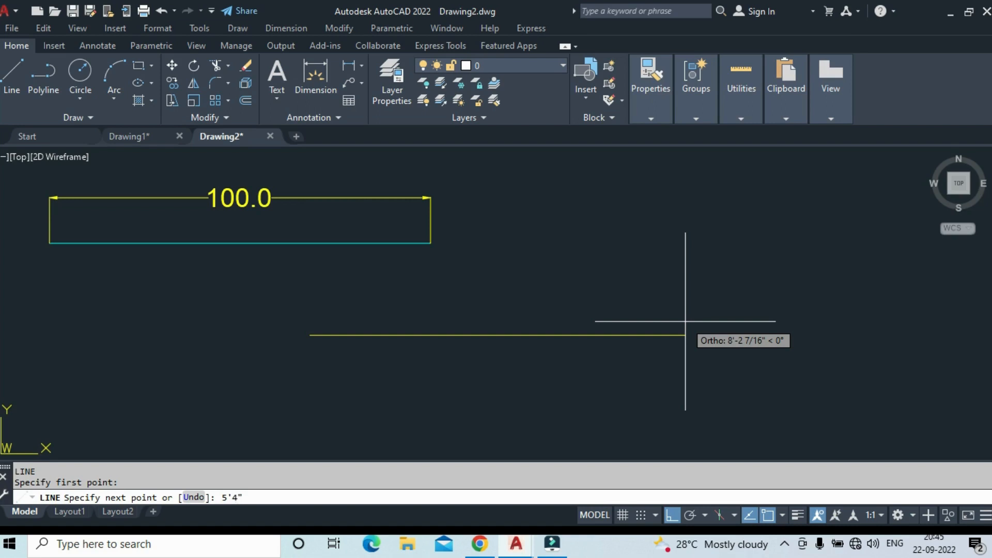
key("Return")
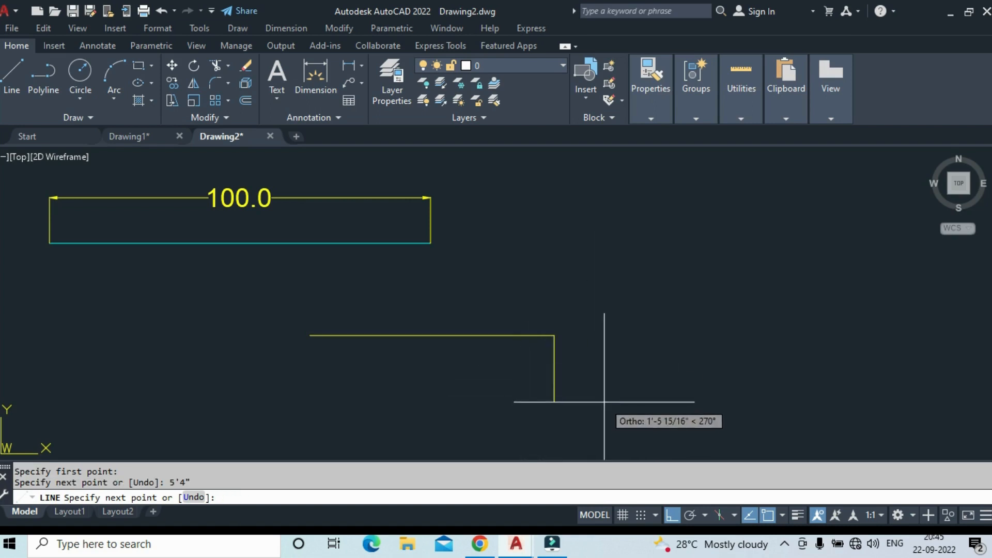
key("Escape")
scroll(432, 325, "up", 2)
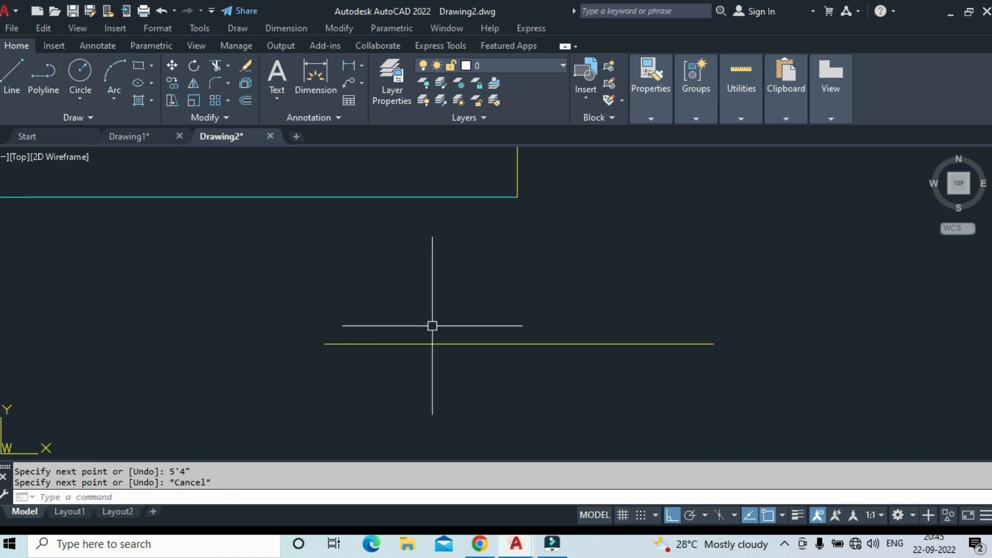
- Add a linear dimension between the endpoints of the lower 5'4" line, placed just above it, and end the Dimension command
middle_click_drag(425, 395, 435, 362)
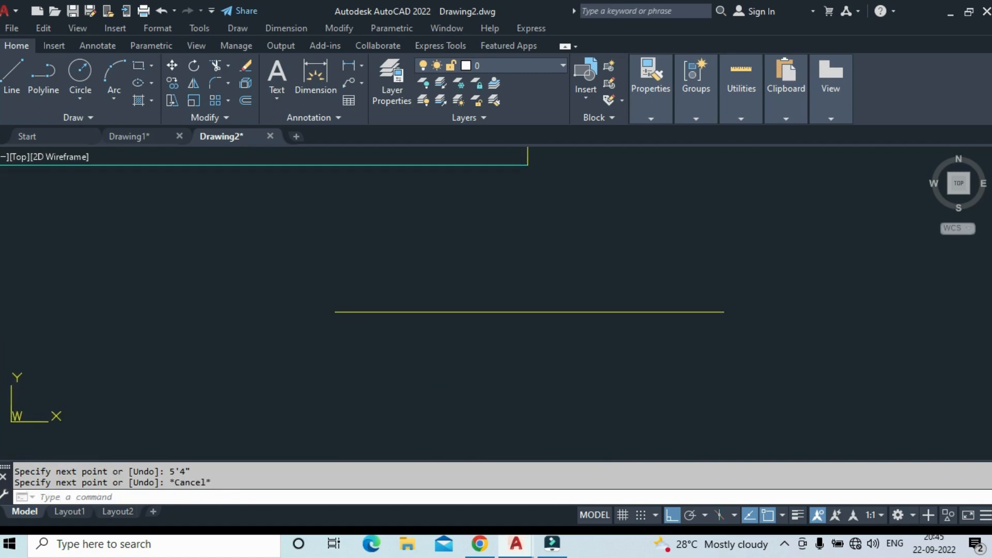
left_click(316, 86)
left_click(335, 312)
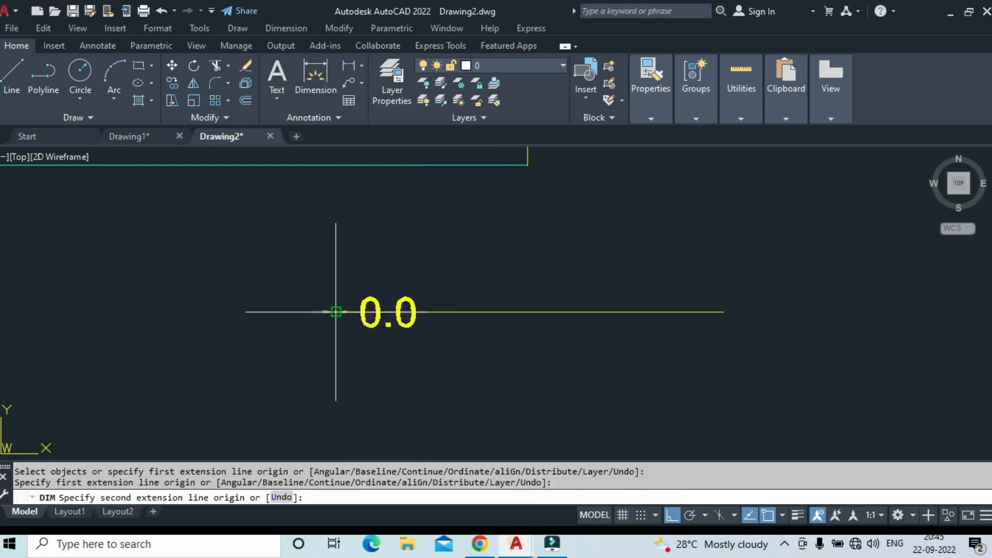
left_click(724, 311)
left_click(572, 276)
middle_click_drag(565, 283, 505, 310)
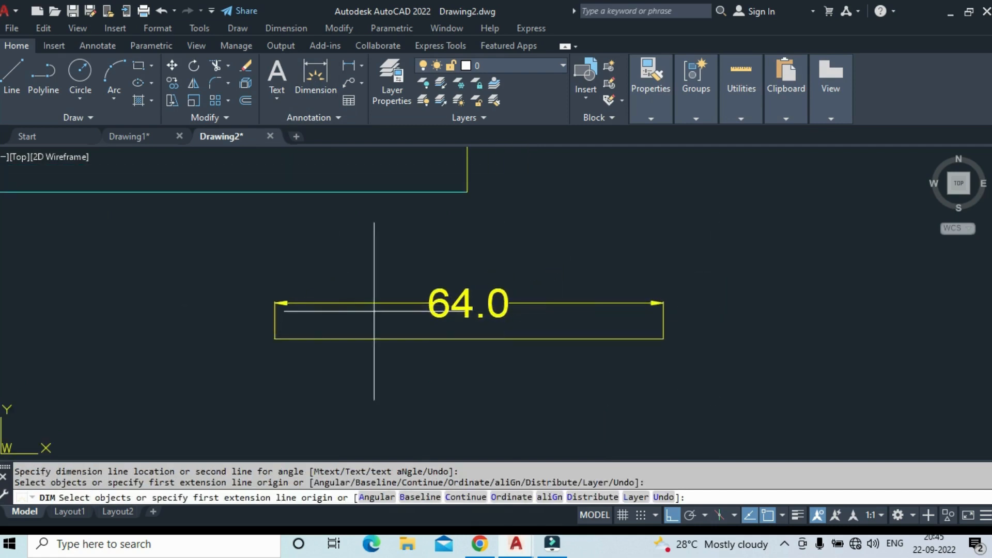
middle_click_drag(609, 297, 627, 250)
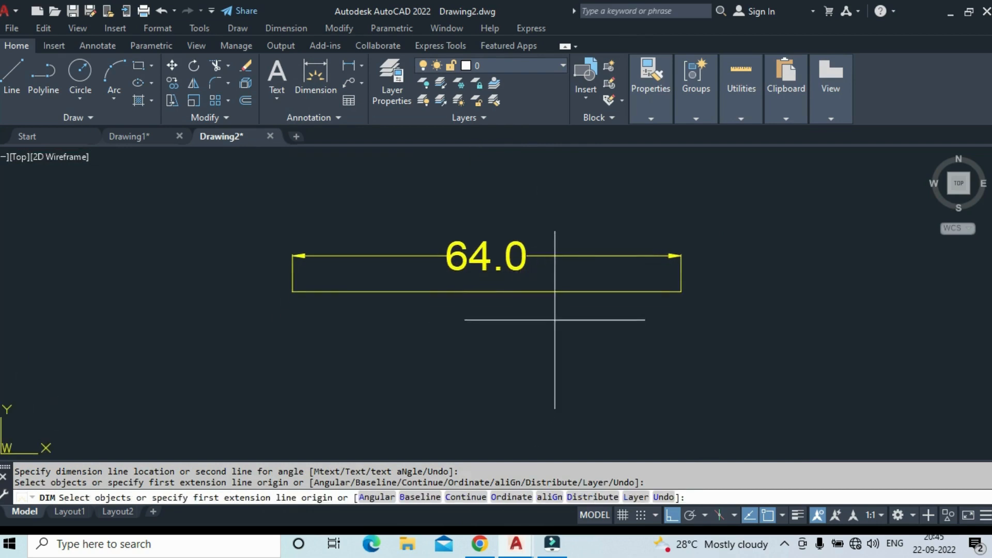
key("Return")
- Examine the unit format of the dimension text above the lower line
middle_click_drag(419, 329, 411, 330)
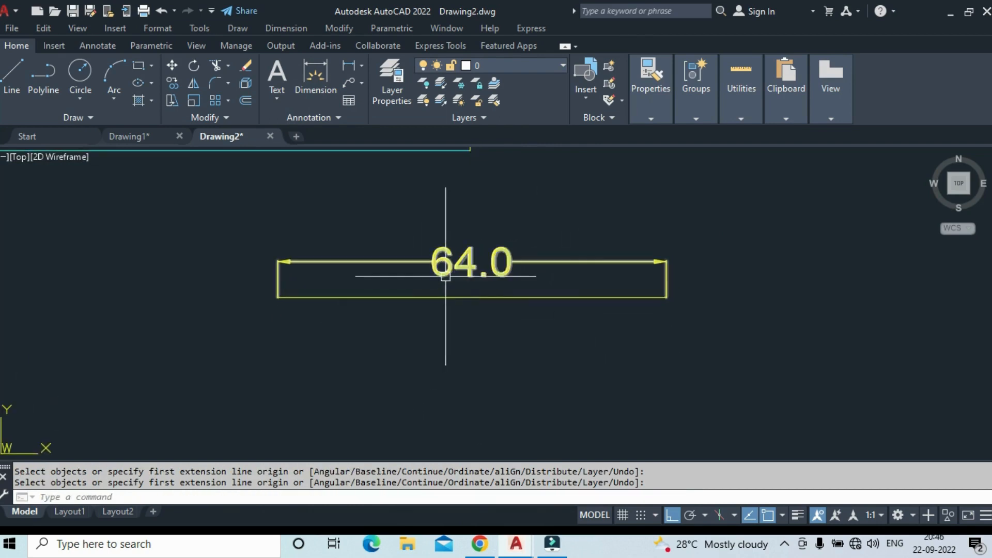
middle_click_drag(533, 261, 531, 270)
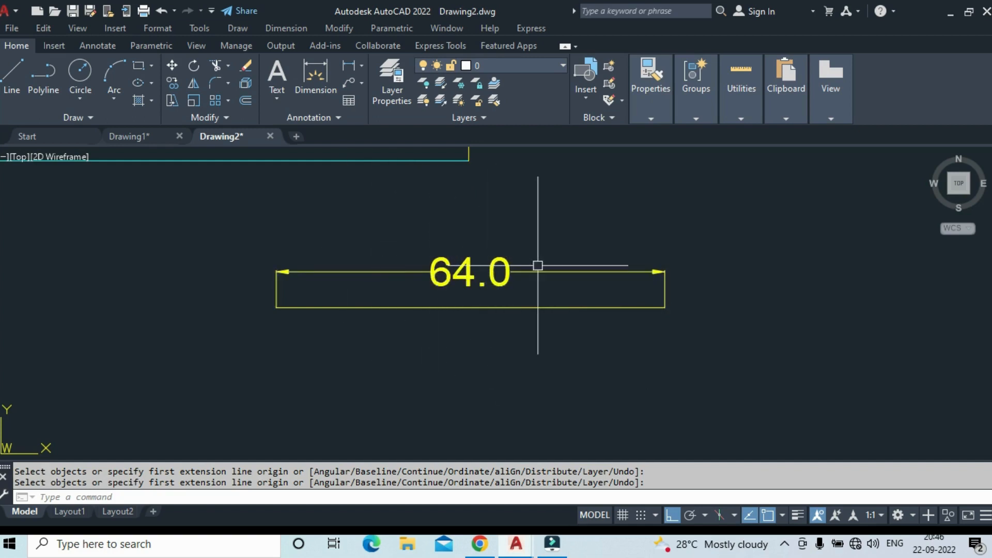
middle_click_drag(435, 279, 410, 392)
scroll(422, 336, "down", 2)
middle_click_drag(438, 311, 499, 216)
scroll(490, 248, "up", 2)
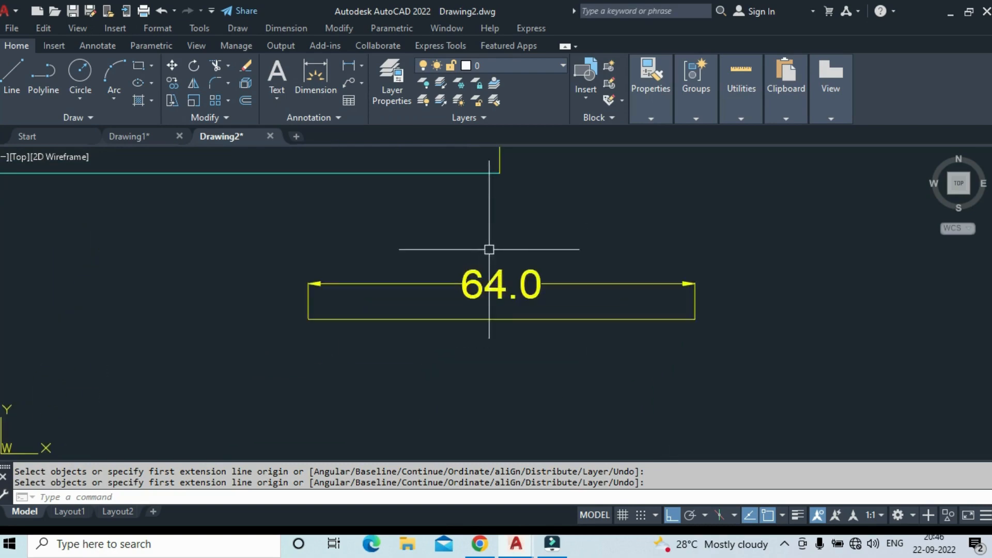
middle_click_drag(623, 348, 584, 270)
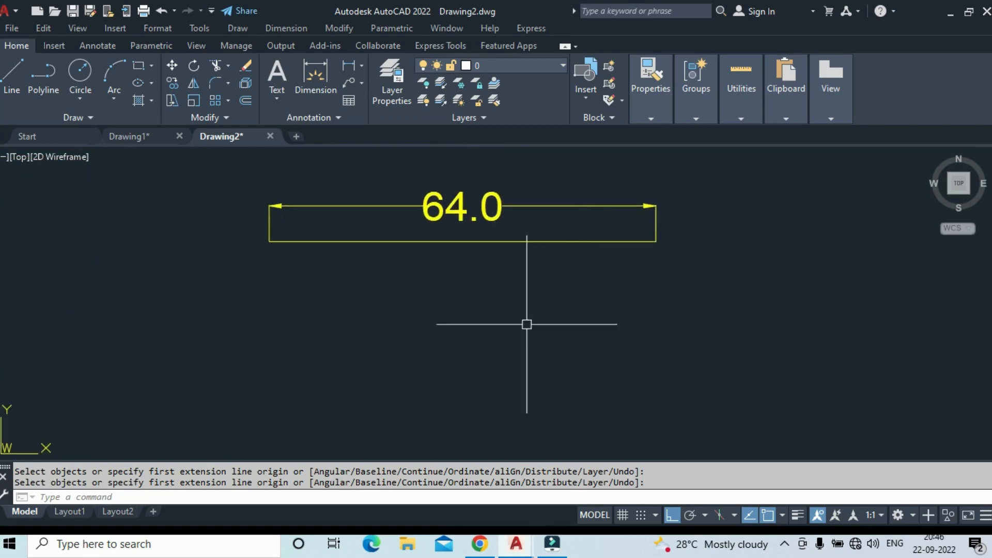
middle_click_drag(495, 368, 497, 403)
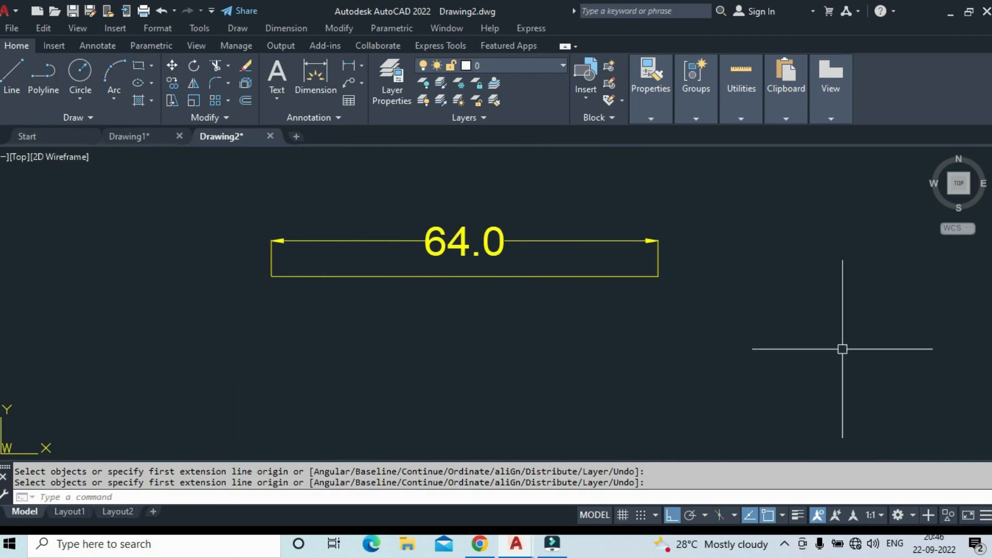
- Reselect the Architectural length type and Inches insertion scale in the drawing units settings and accept them
type("u")
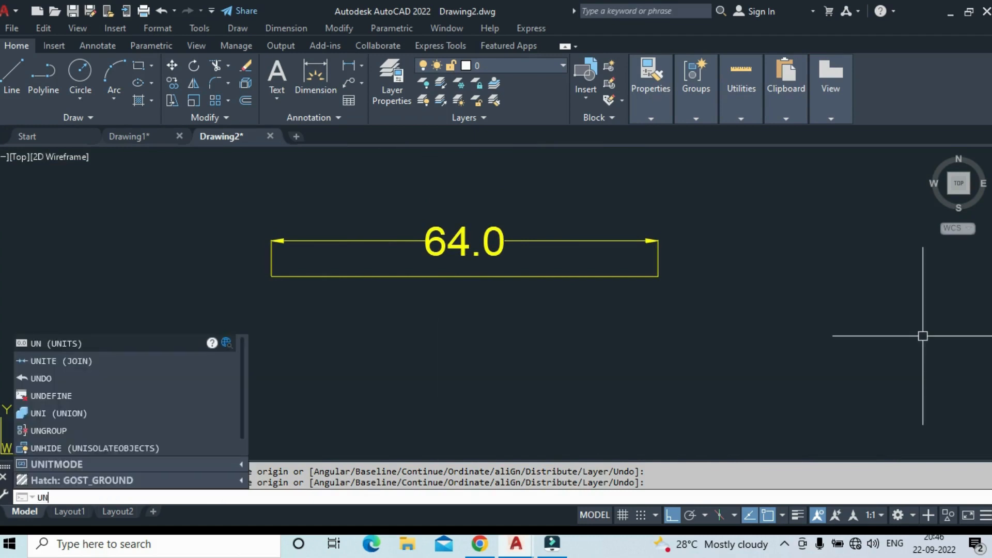
key("Return")
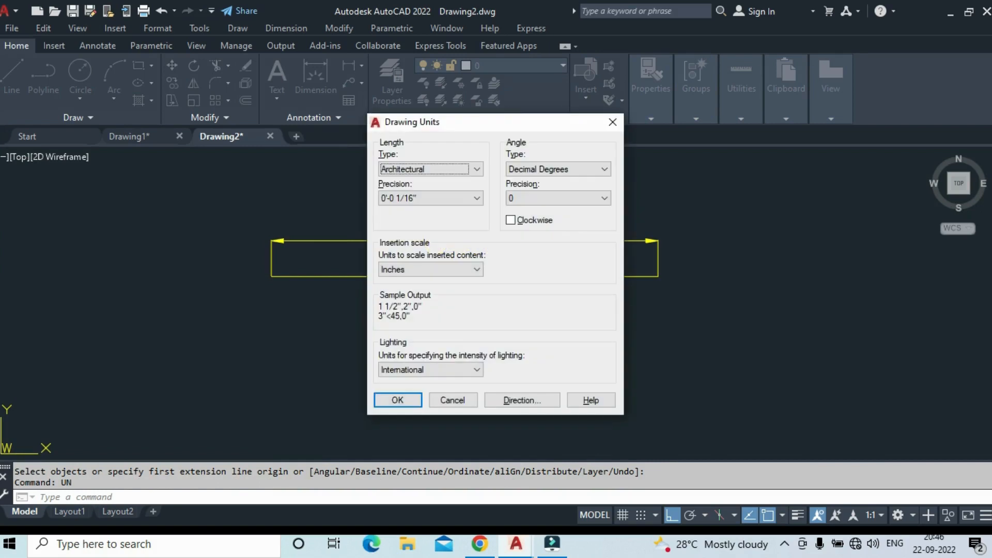
left_click(411, 170)
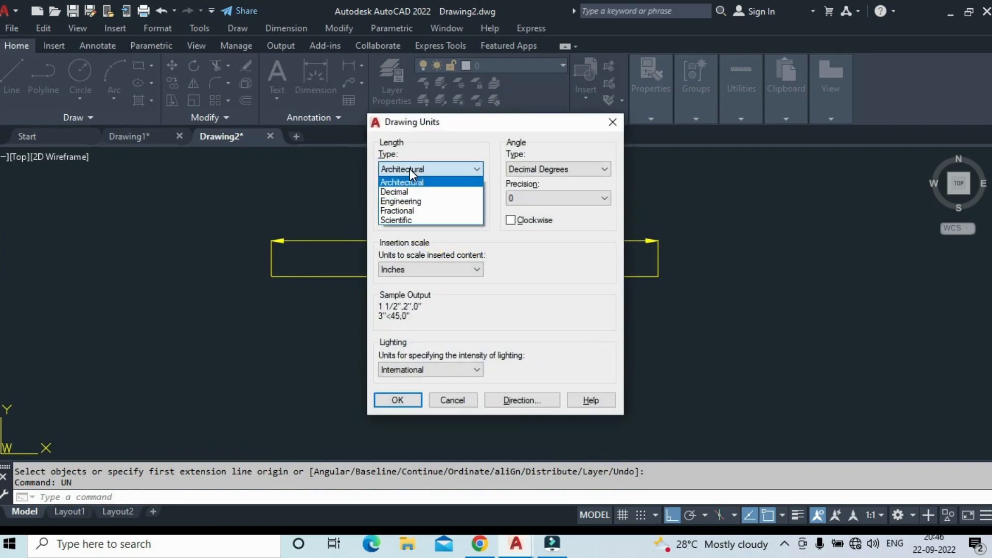
left_click(408, 182)
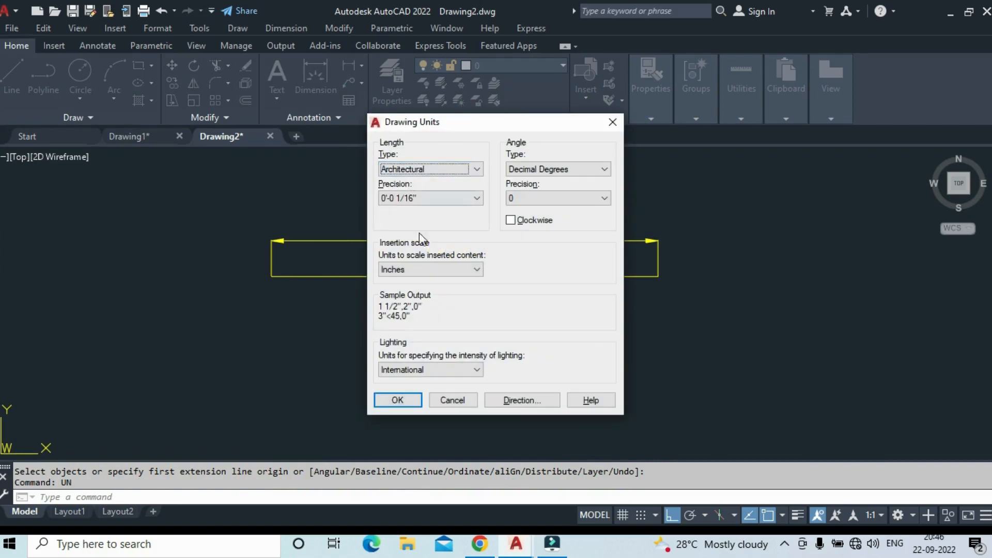
left_click(426, 272)
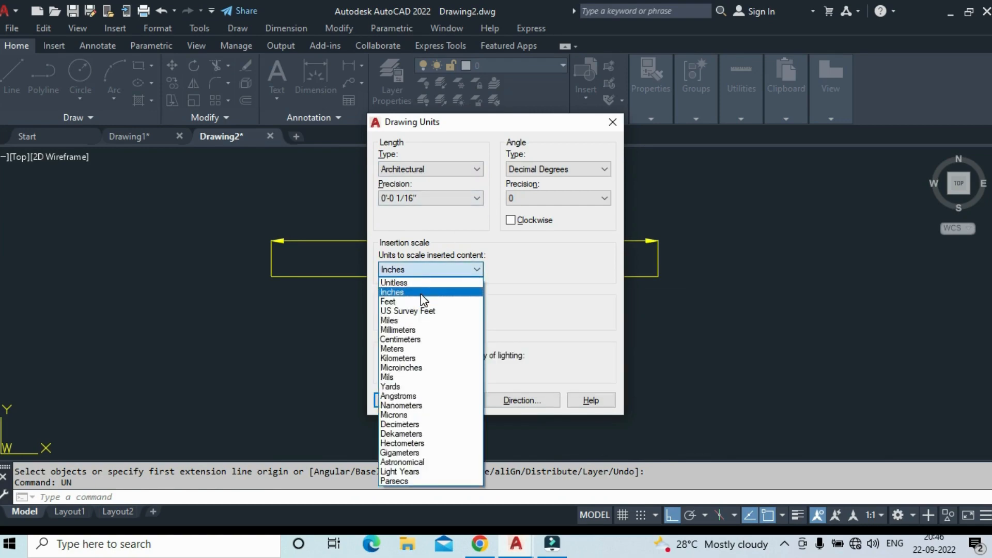
left_click(423, 293)
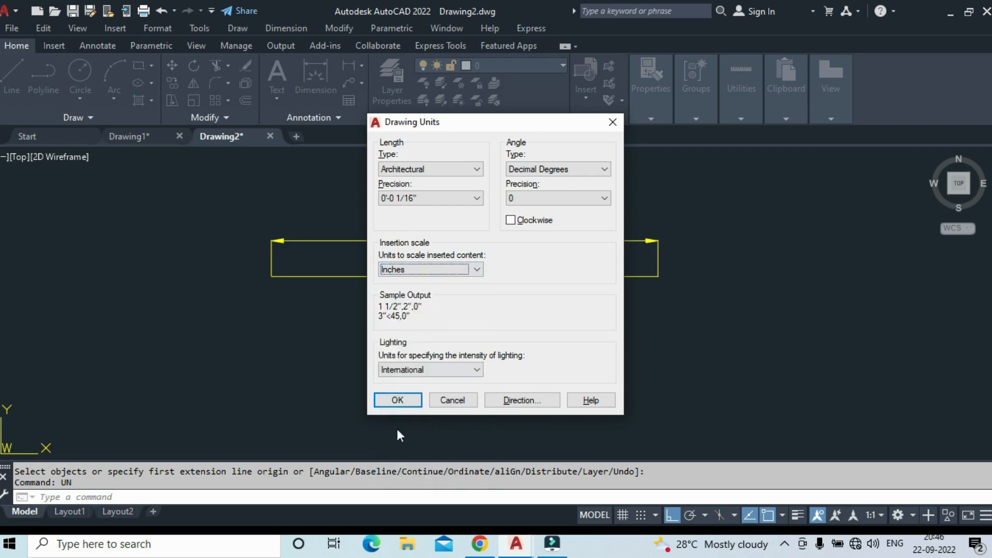
left_click(398, 400)
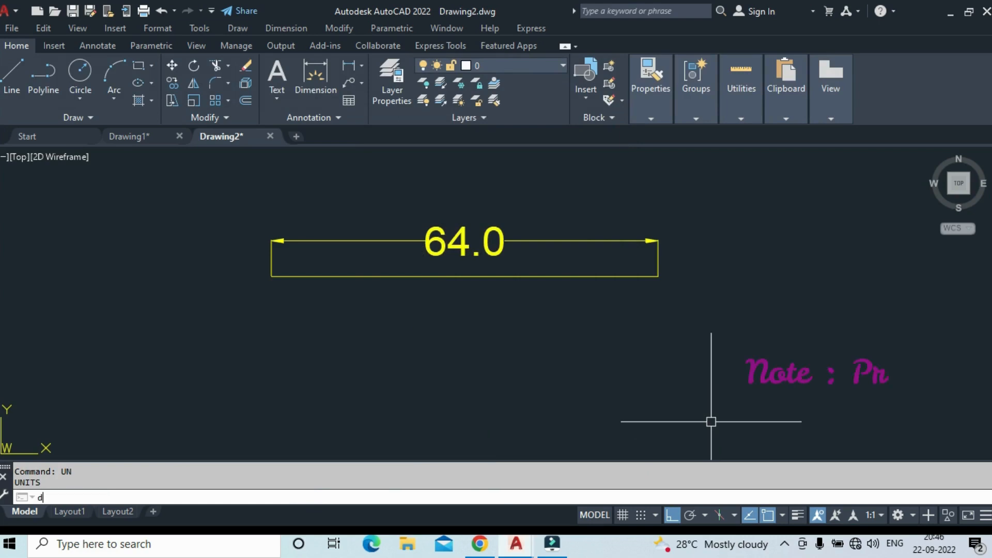
- Modify the Standard dimension style to use the Architectural unit format for linear dimensions, make it current, and close the Dimension Style Manager
key("Return")
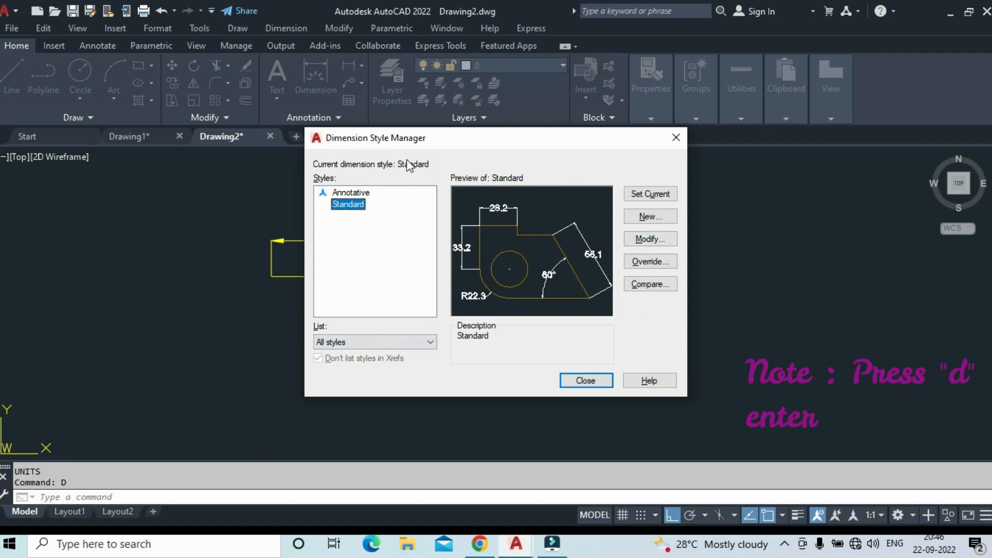
left_click_drag(485, 151, 390, 139)
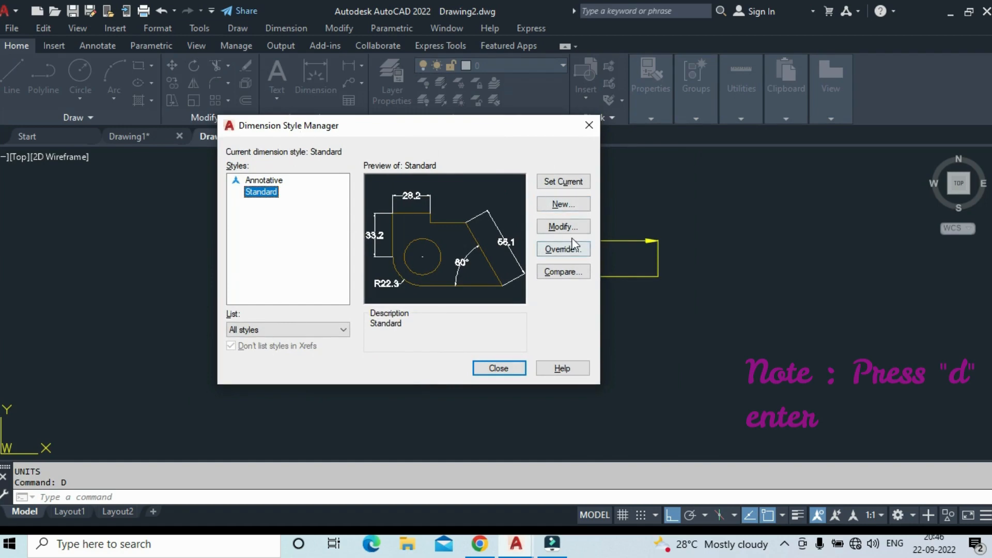
left_click(586, 227)
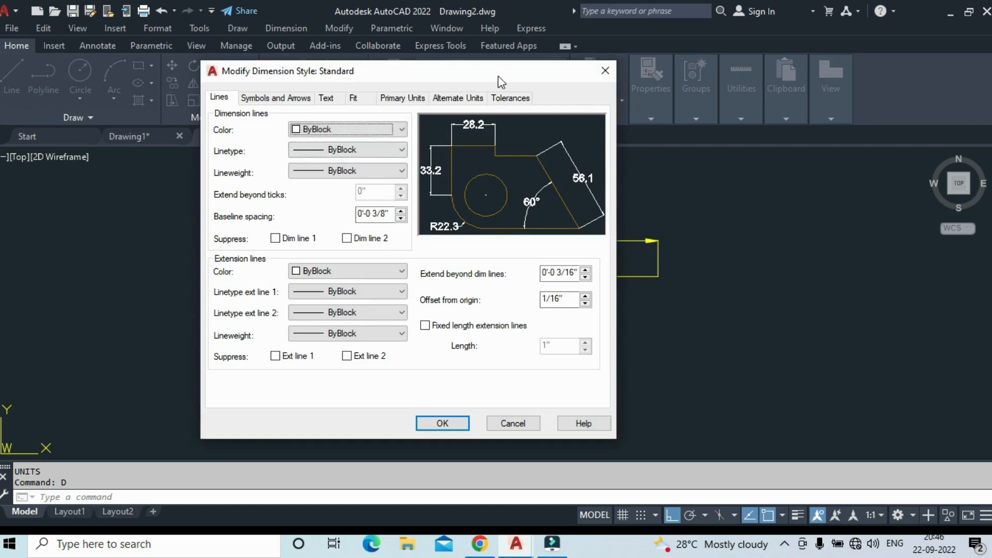
left_click_drag(500, 81, 861, 76)
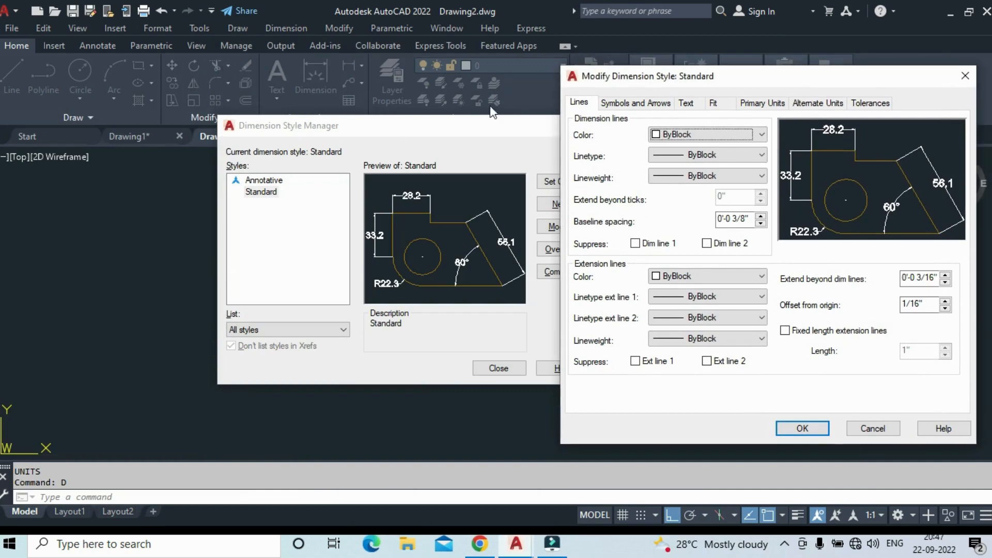
left_click_drag(699, 86, 435, 25)
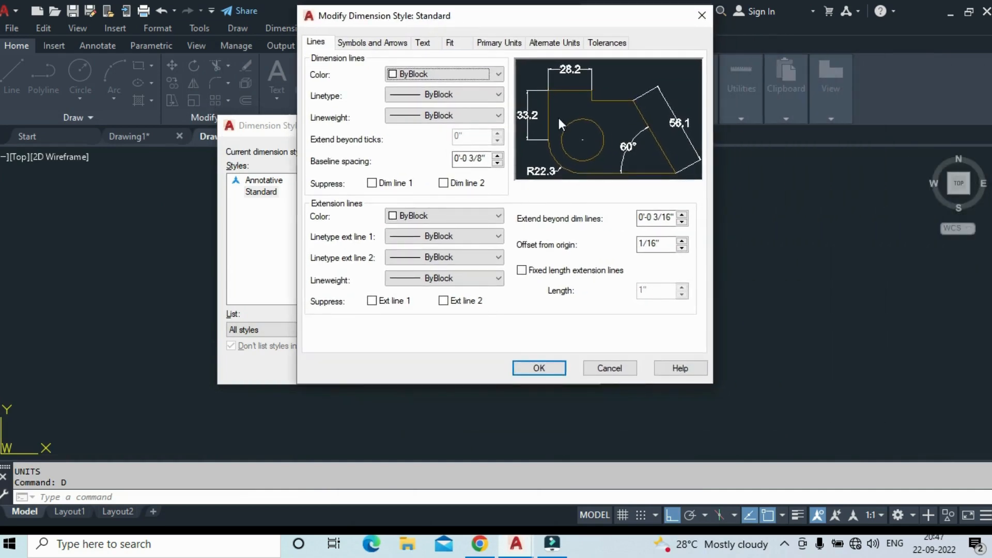
left_click(507, 45)
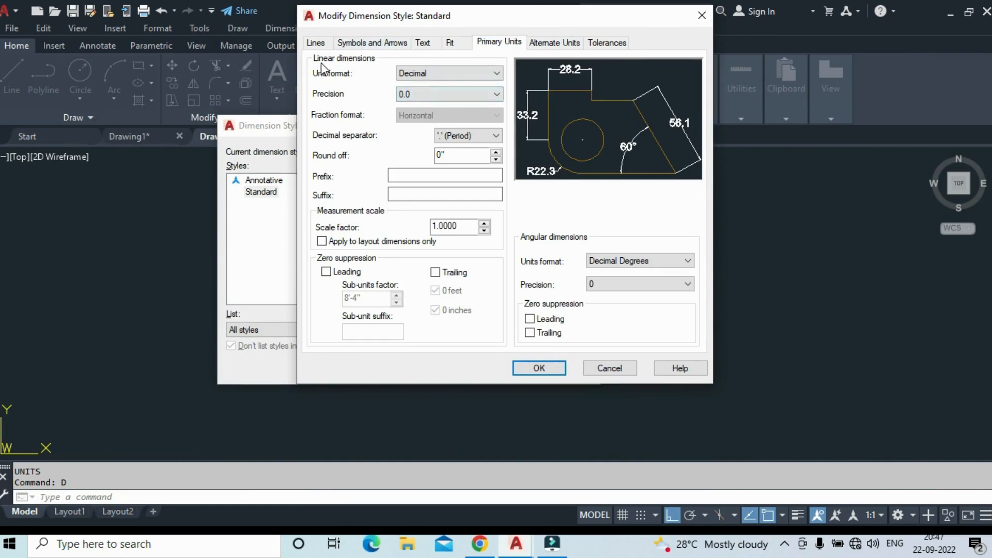
left_click(432, 74)
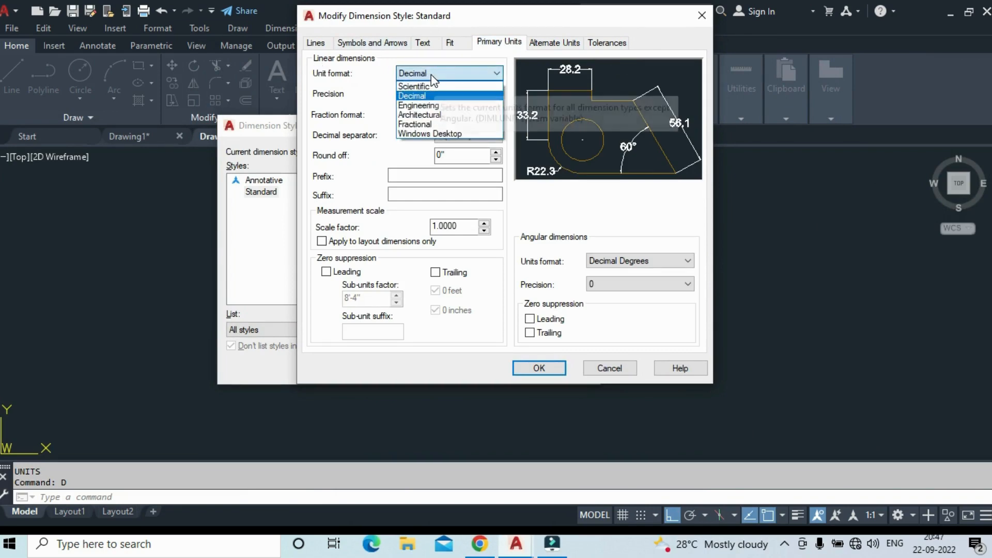
left_click(436, 115)
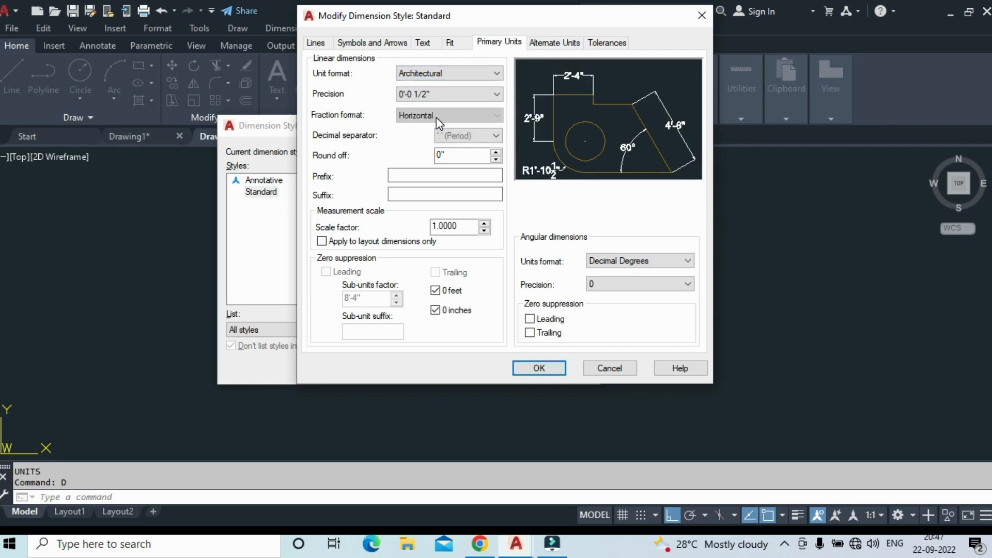
left_click(538, 369)
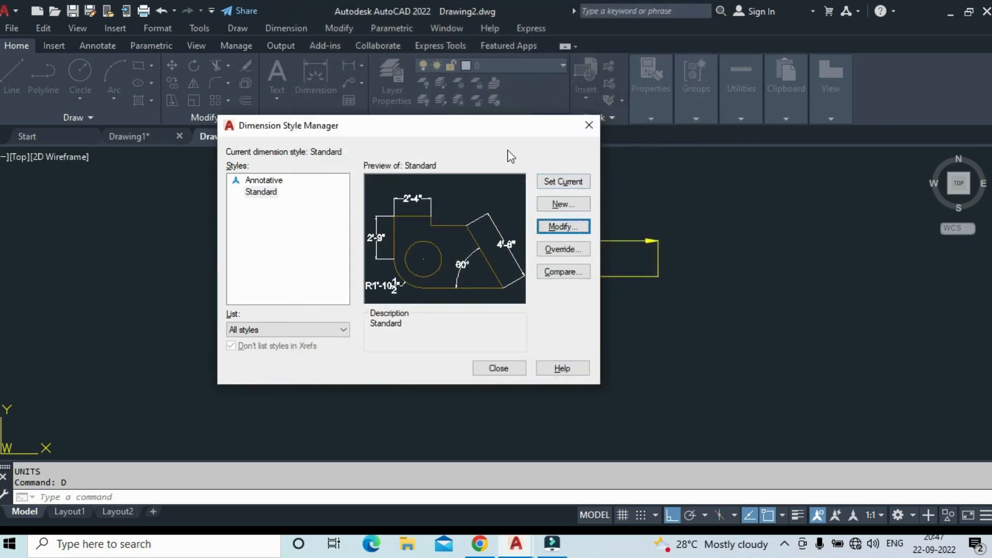
left_click(548, 184)
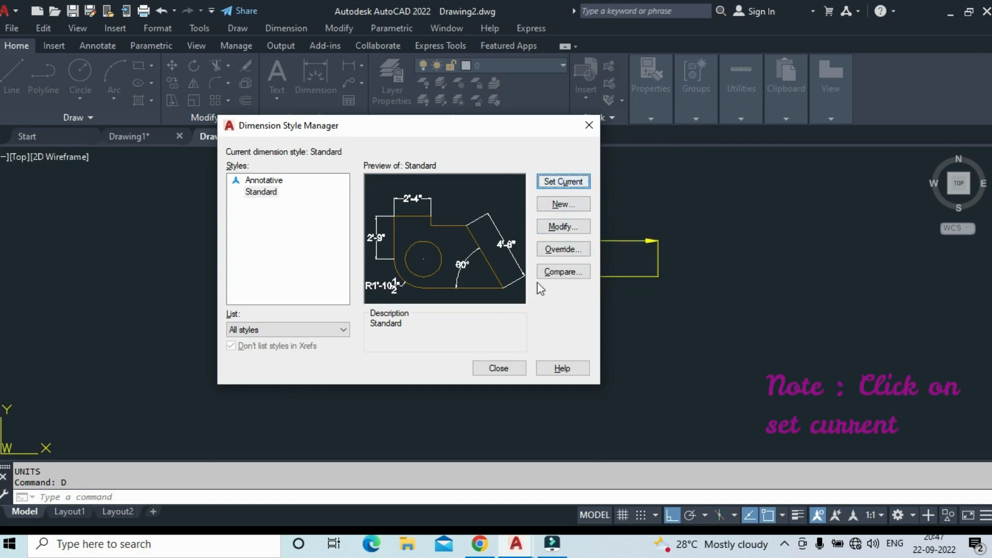
left_click(511, 367)
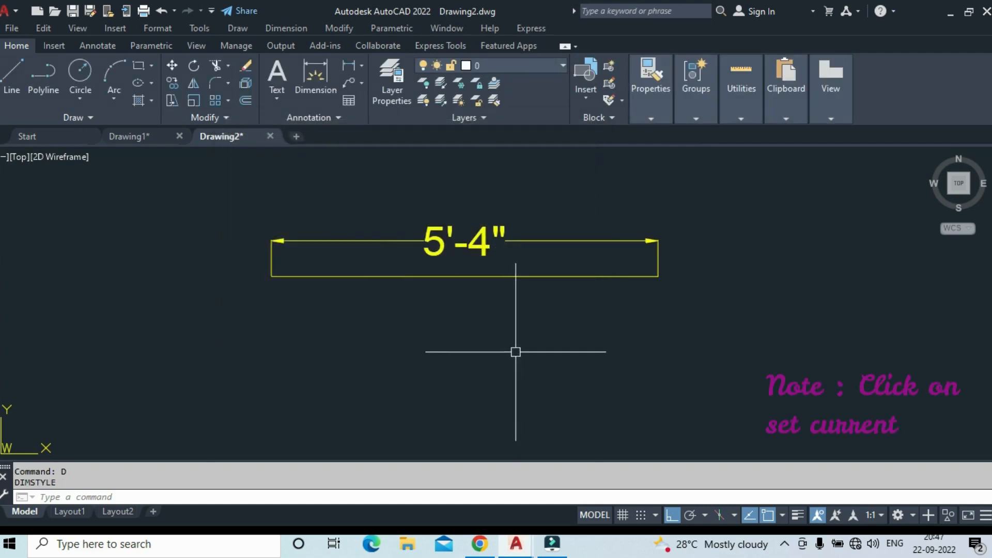
- Change the color of the dimension above the lower line to green and clear the selection
middle_click_drag(528, 319, 536, 357)
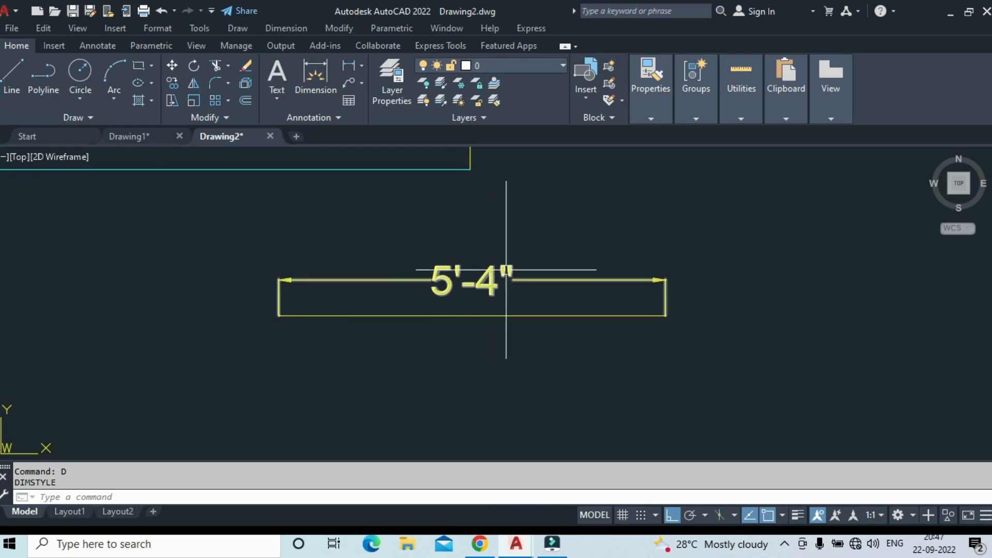
mouse_move(508, 292)
middle_mouse_down()
mouse_move(490, 285)
mouse_move(479, 347)
middle_mouse_up()
middle_click_drag(646, 291, 741, 303)
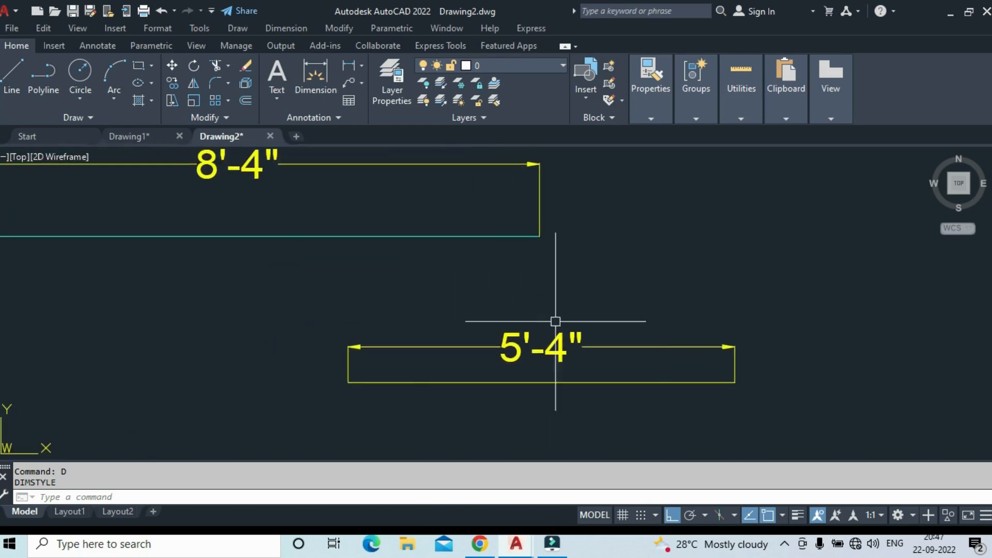
left_click(752, 335)
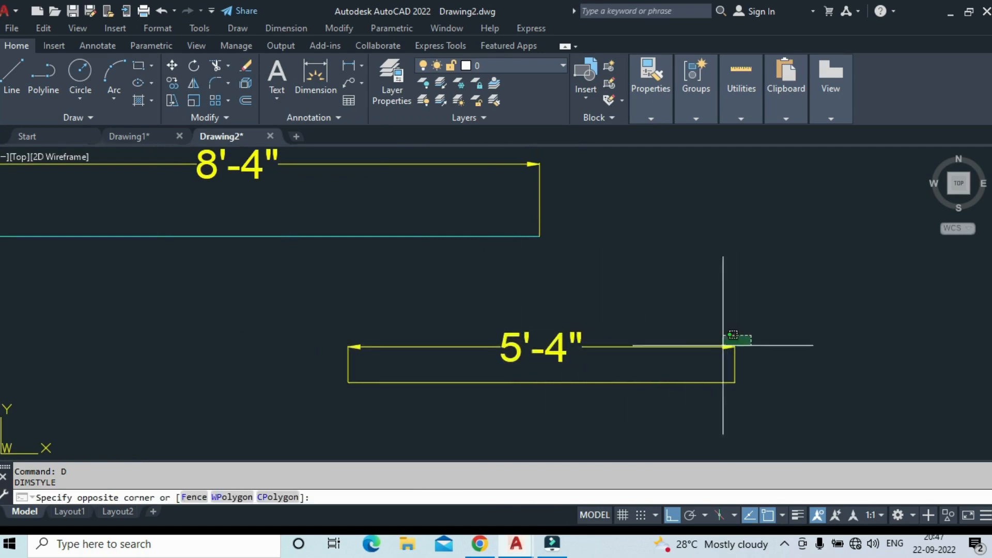
left_click(342, 362)
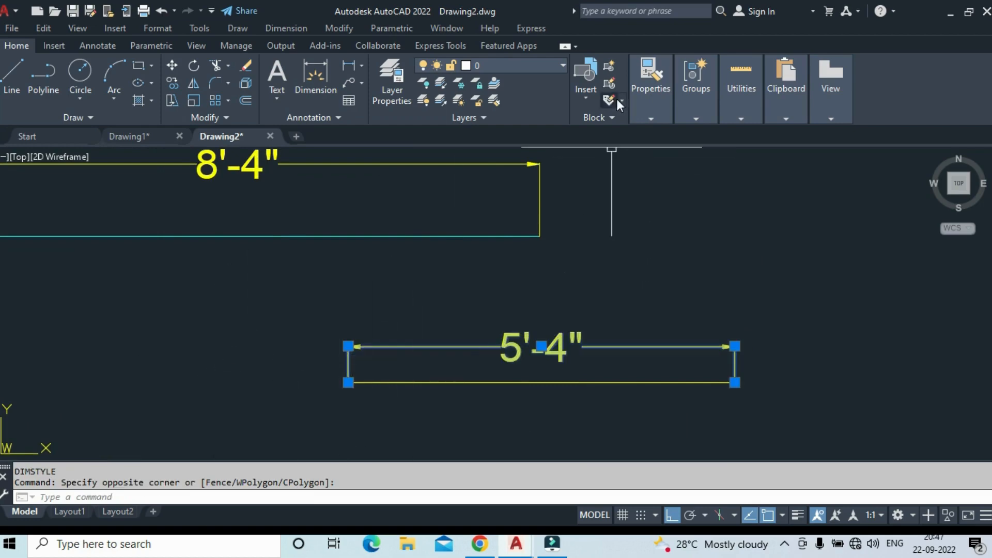
left_click(647, 119)
left_click(717, 134)
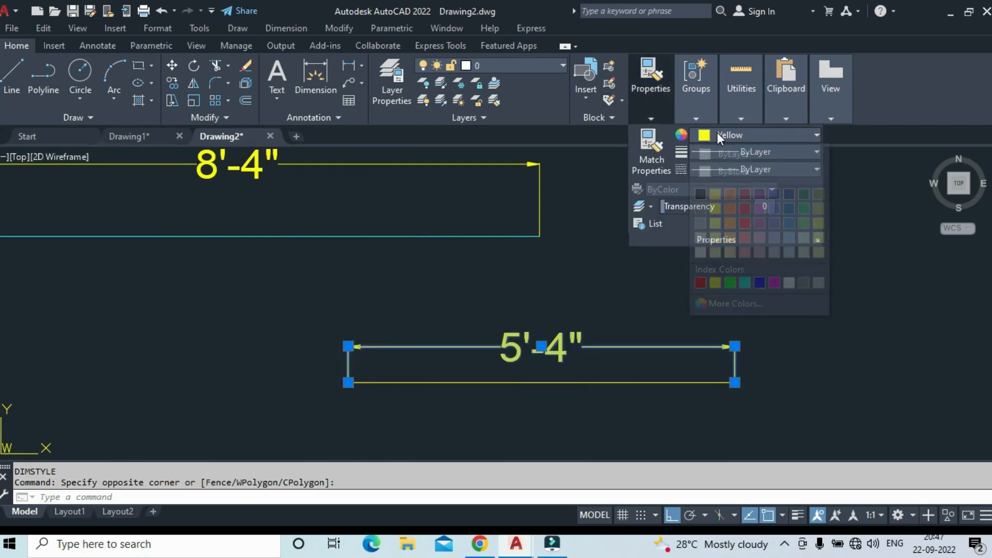
left_click(727, 134)
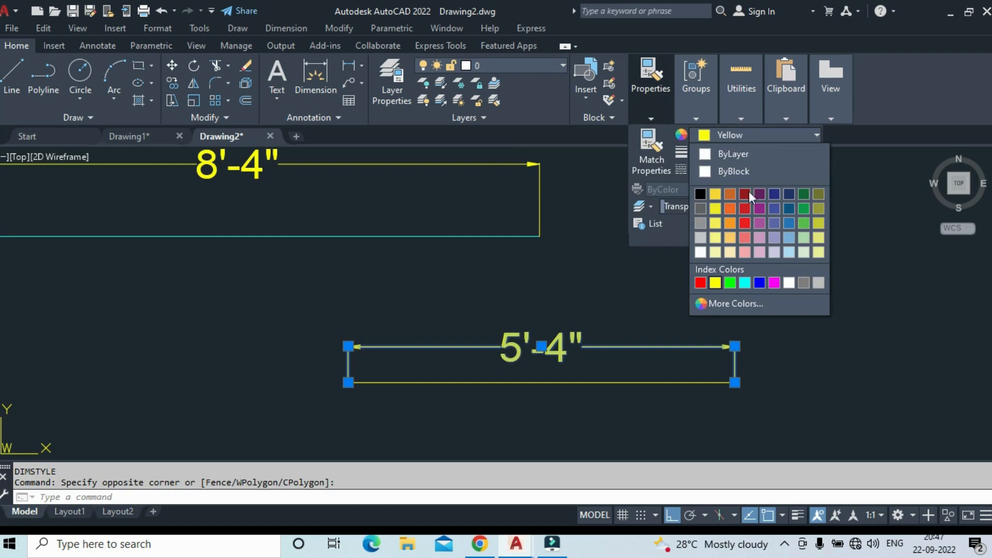
left_click(730, 283)
middle_click_drag(753, 328, 798, 332)
key("Escape")
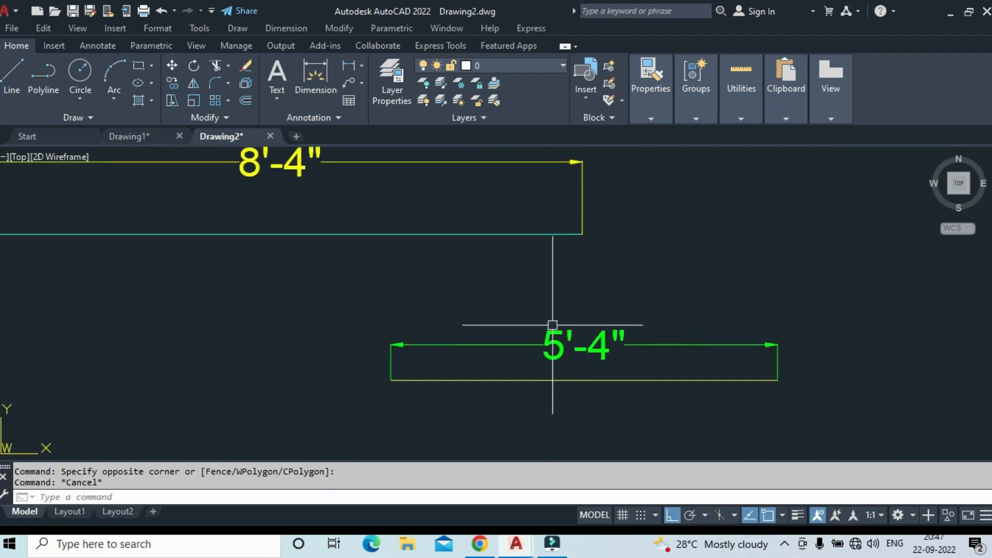
scroll(611, 354, "down", 4)
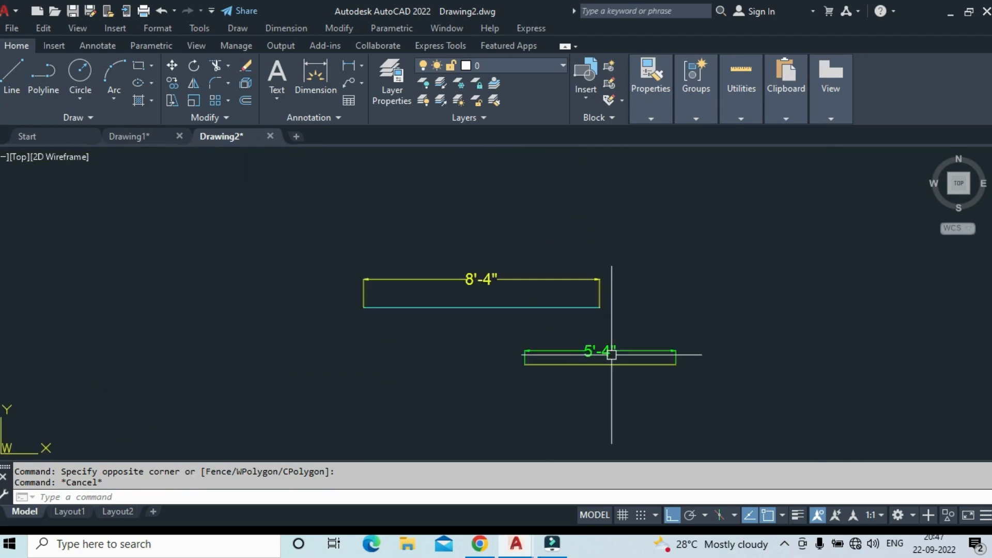
- Examine the feet-and-inches format of the dimension text above the upper and lower lines
middle_click_drag(611, 354, 595, 243)
scroll(529, 267, "up", 2)
middle_click_drag(490, 274, 454, 405)
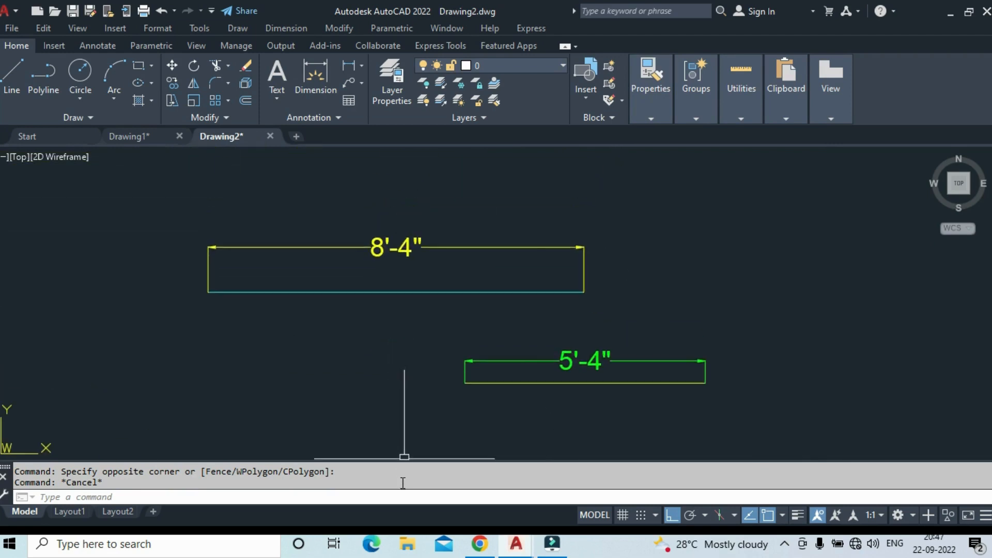
middle_click_drag(529, 331, 467, 279)
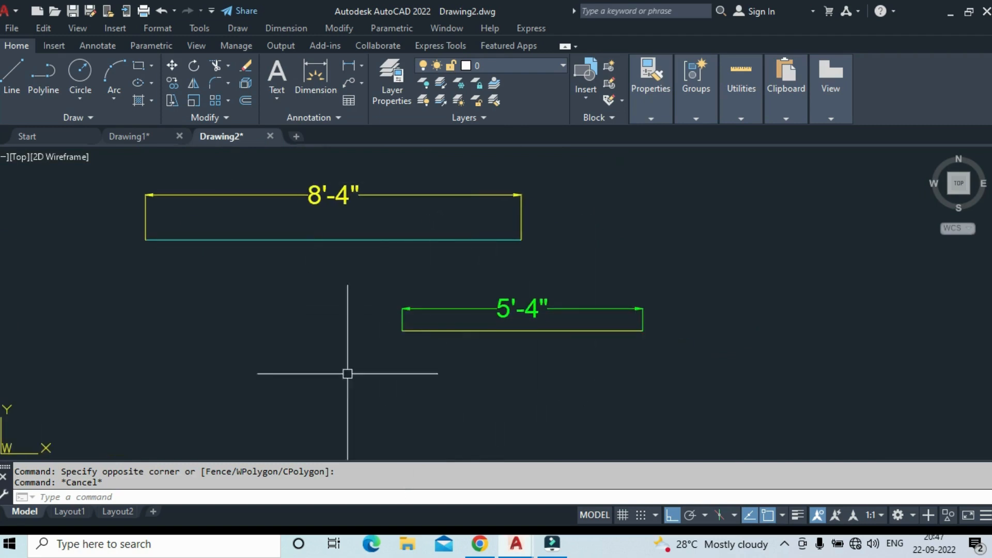
middle_click_drag(336, 211, 390, 292)
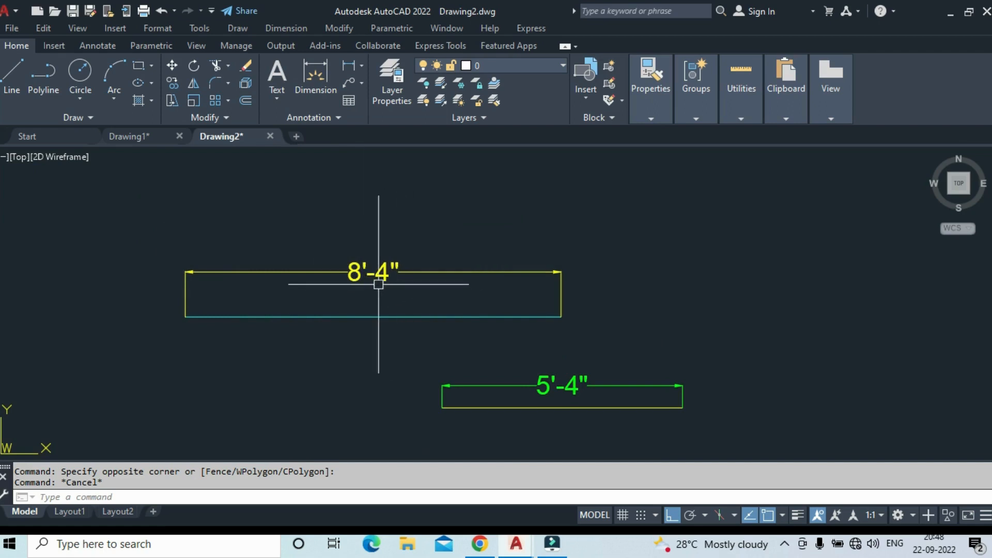
middle_click_drag(382, 279, 383, 235)
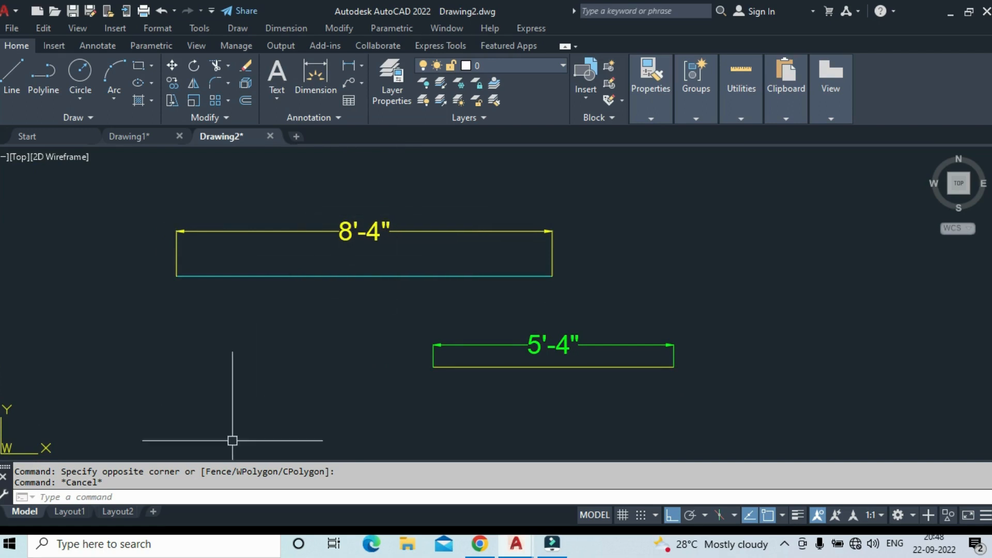
middle_click_drag(370, 372, 357, 321)
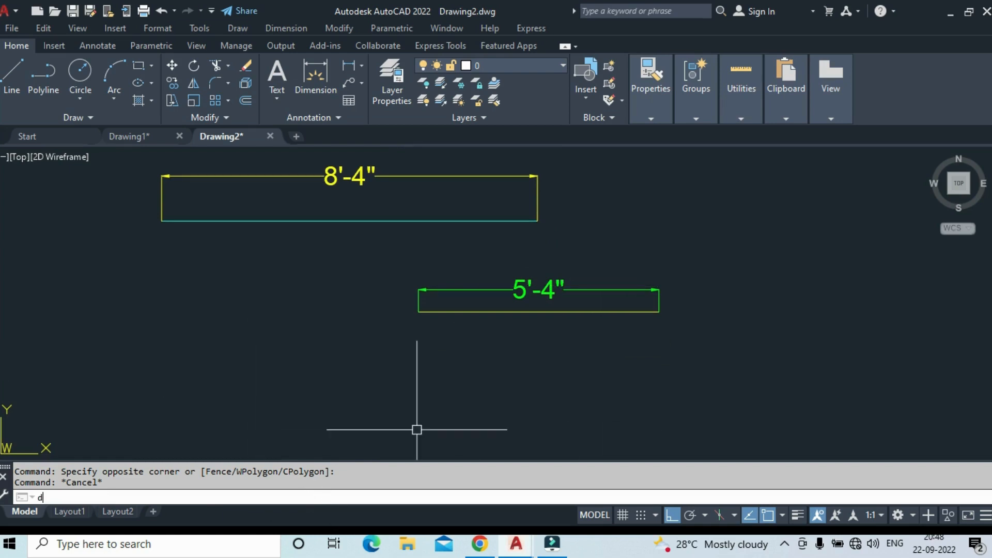
- Make the Standard dimension style current and modify its linear dimensions to use the Decimal unit format
key("Return")
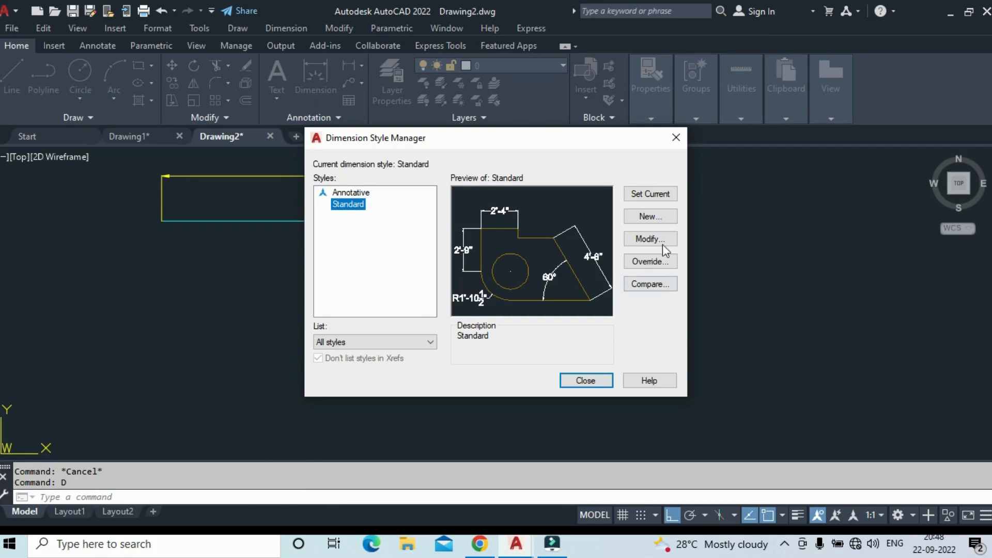
left_click(649, 200)
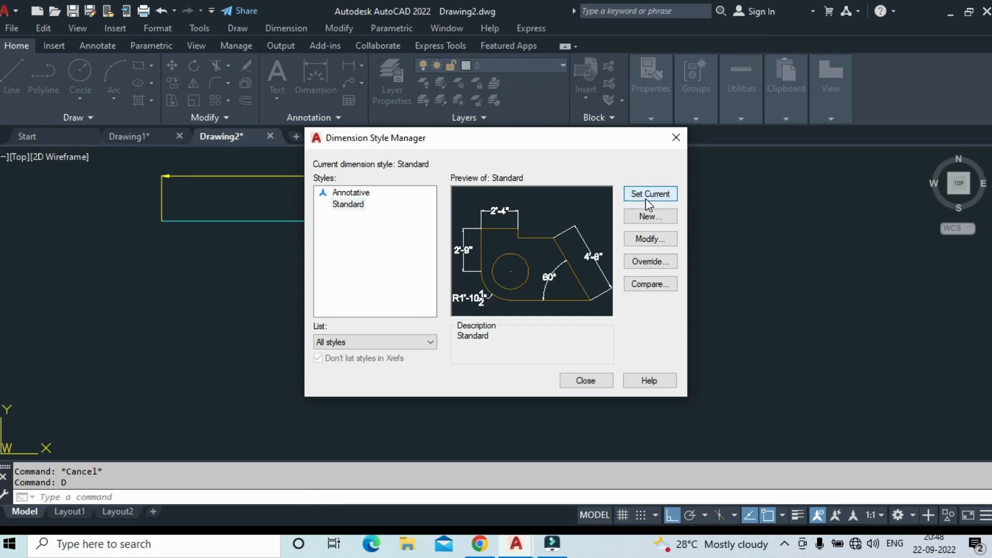
left_click(648, 237)
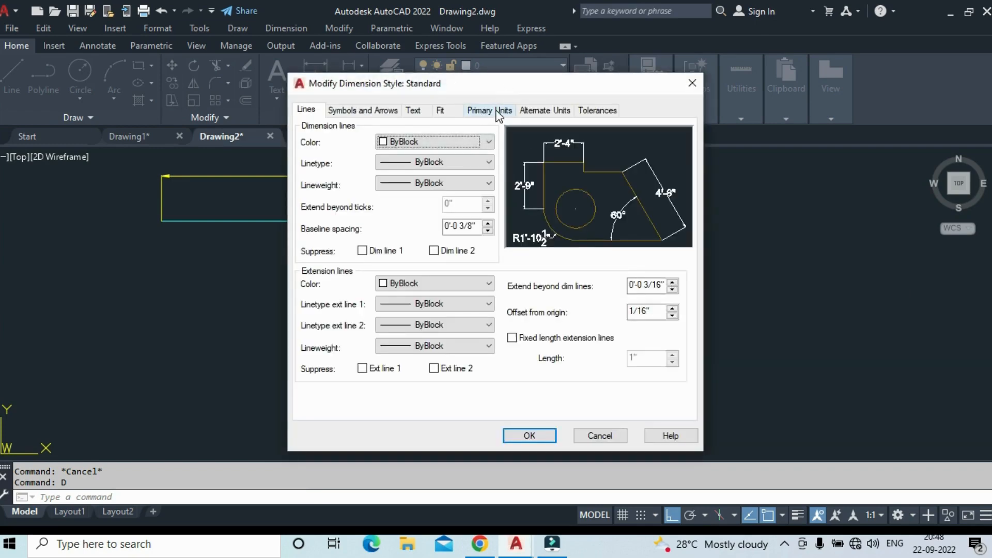
left_click(498, 112)
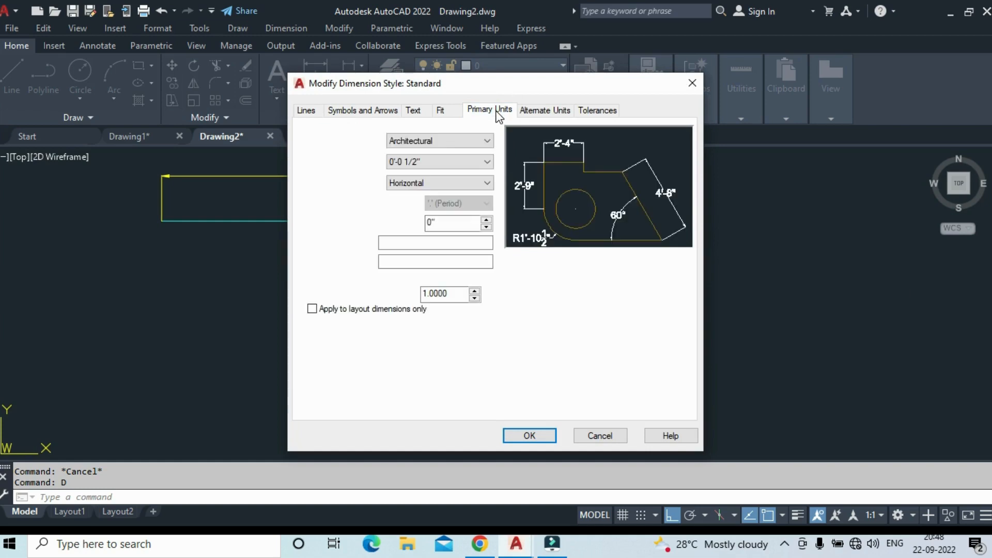
left_click(435, 144)
left_click(429, 167)
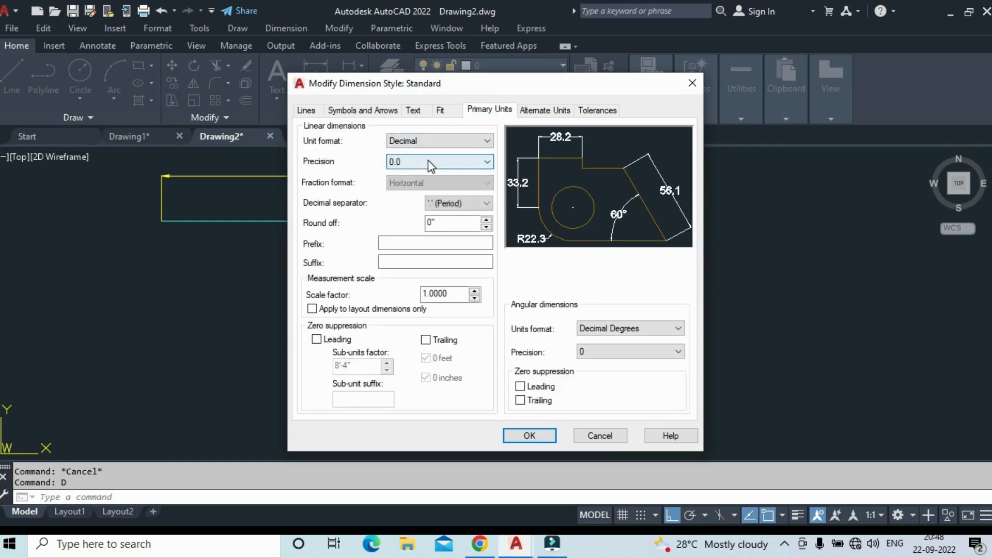
- Set the Standard style's linear dimension precision to 0.0, accept the changes, and close the Dimension Style Manager
left_click(428, 160)
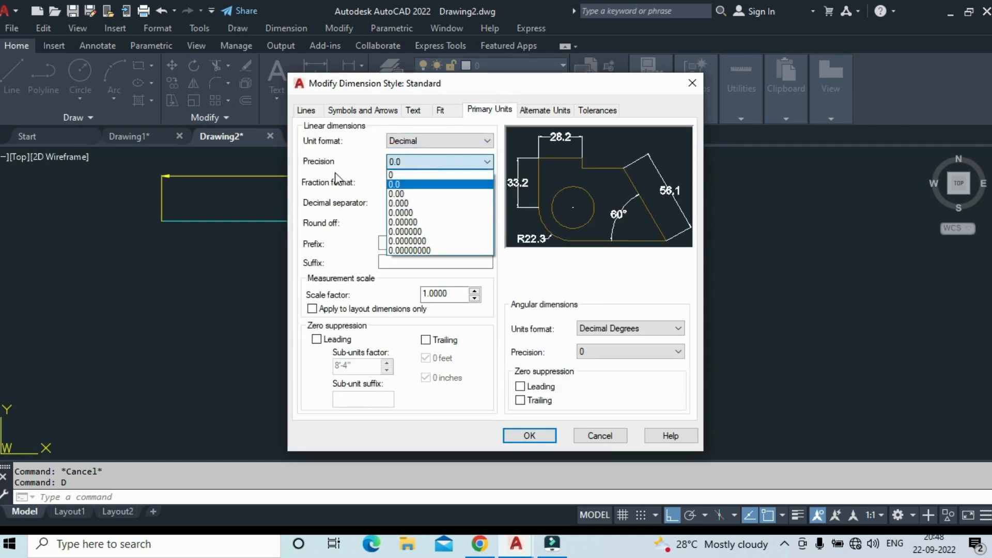
left_click(404, 185)
left_click(530, 435)
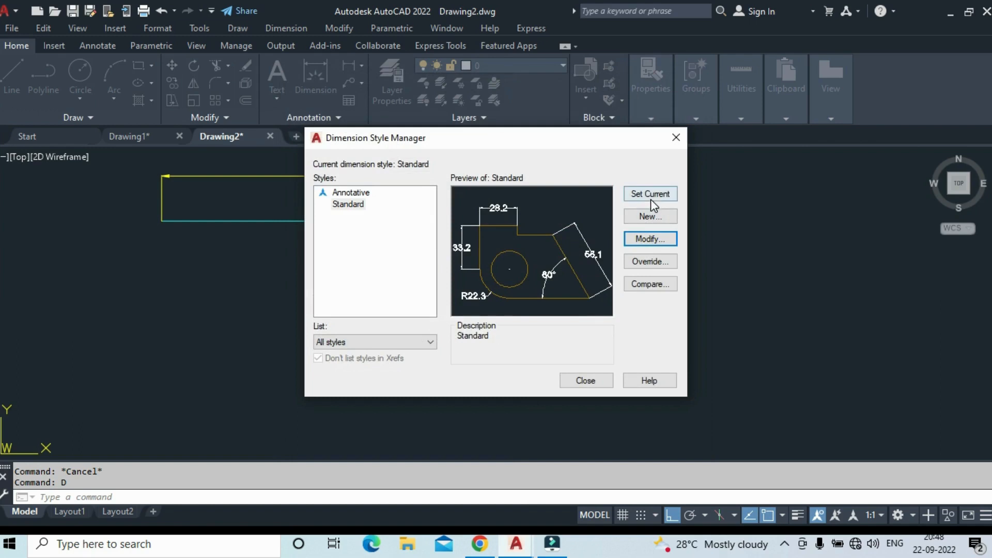
left_click(586, 381)
middle_click_drag(547, 365, 617, 325)
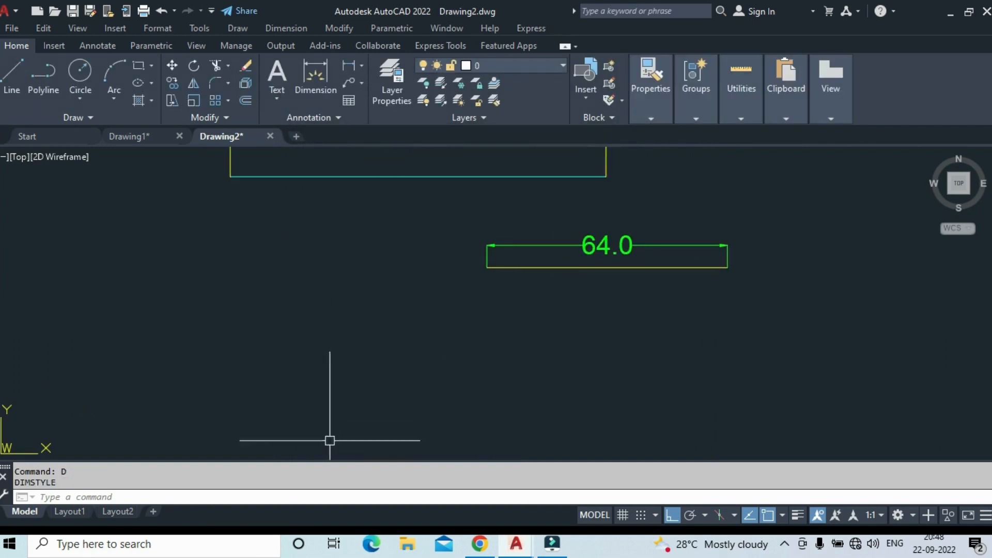